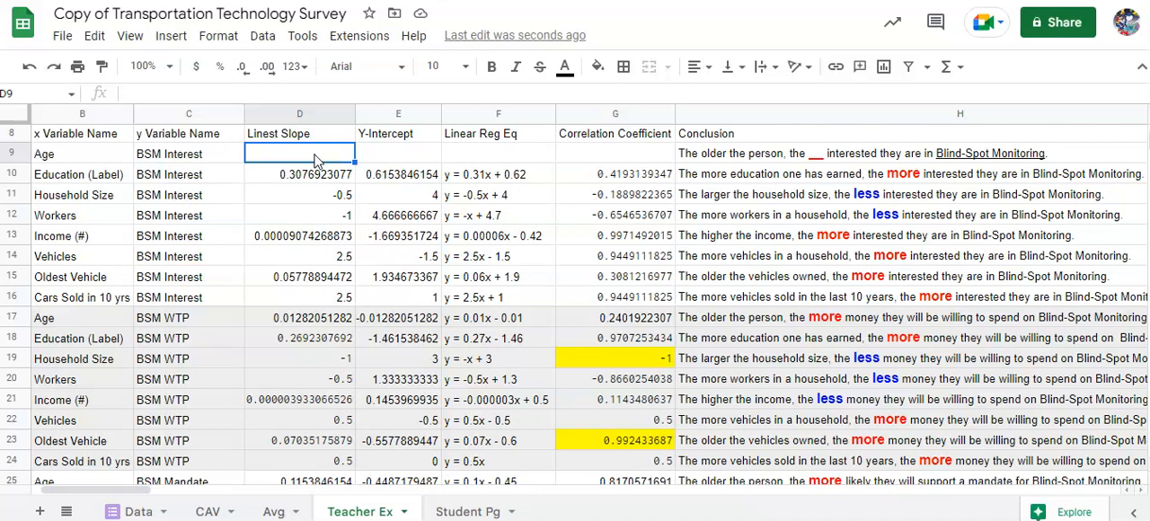
- Enter a LINEST formula in D9 with Data!M2:M4 as the known y values and Data!B2:B4 as the known x values
type("=")
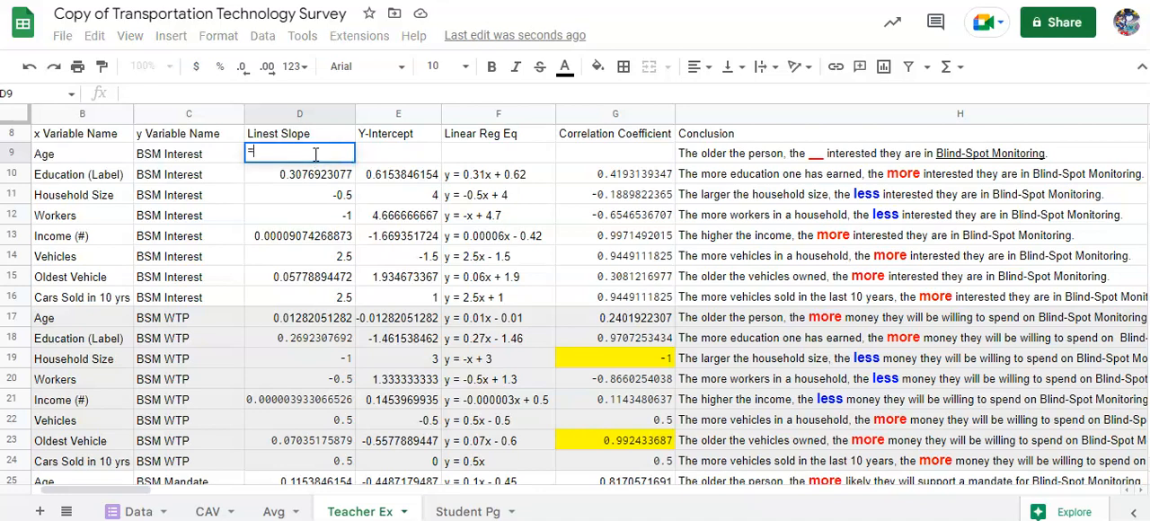
type("Linest")
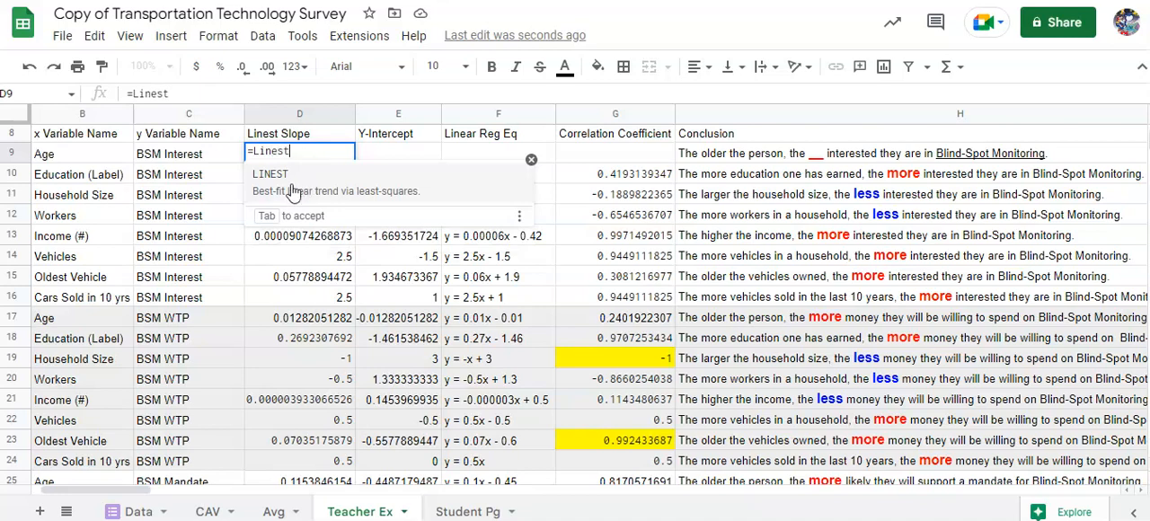
left_click(293, 179)
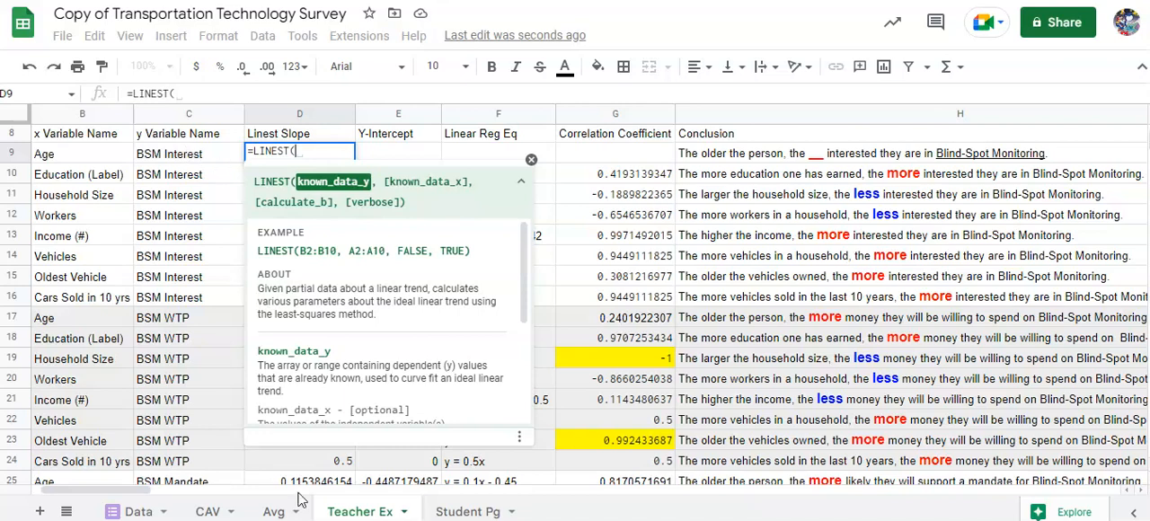
left_click(134, 511)
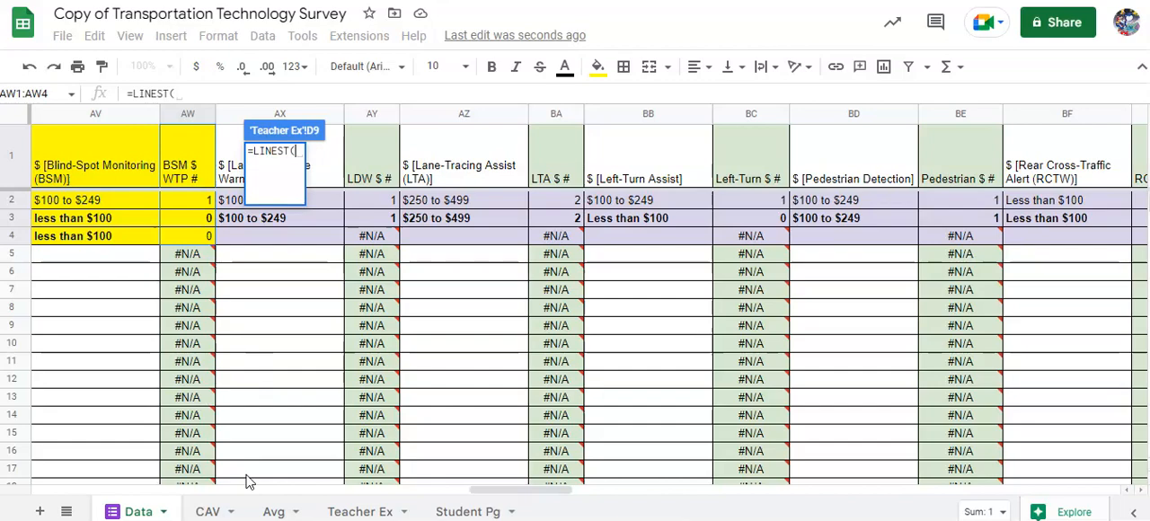
left_click_drag(506, 493, 177, 492)
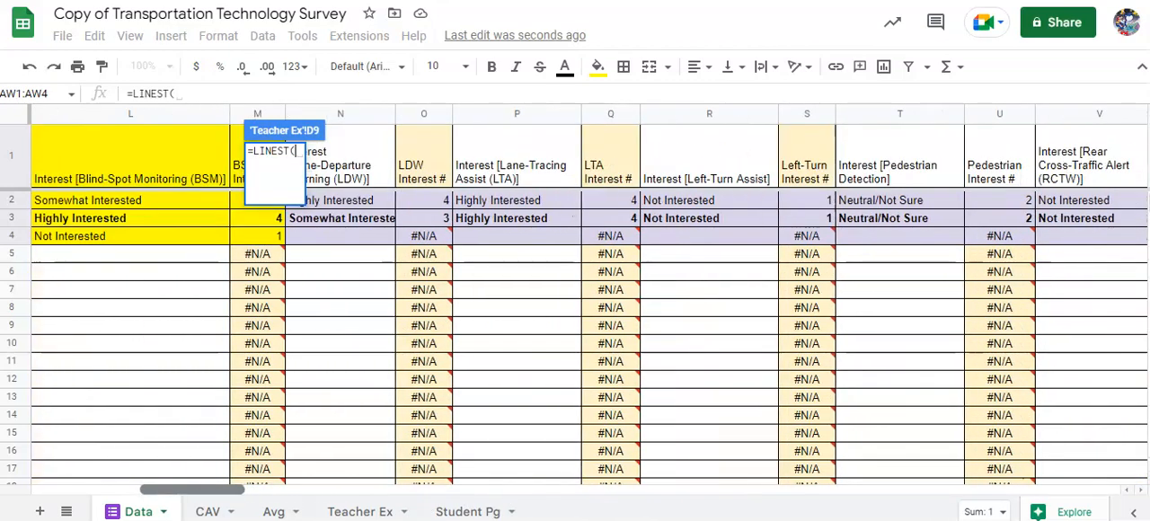
left_click(244, 201)
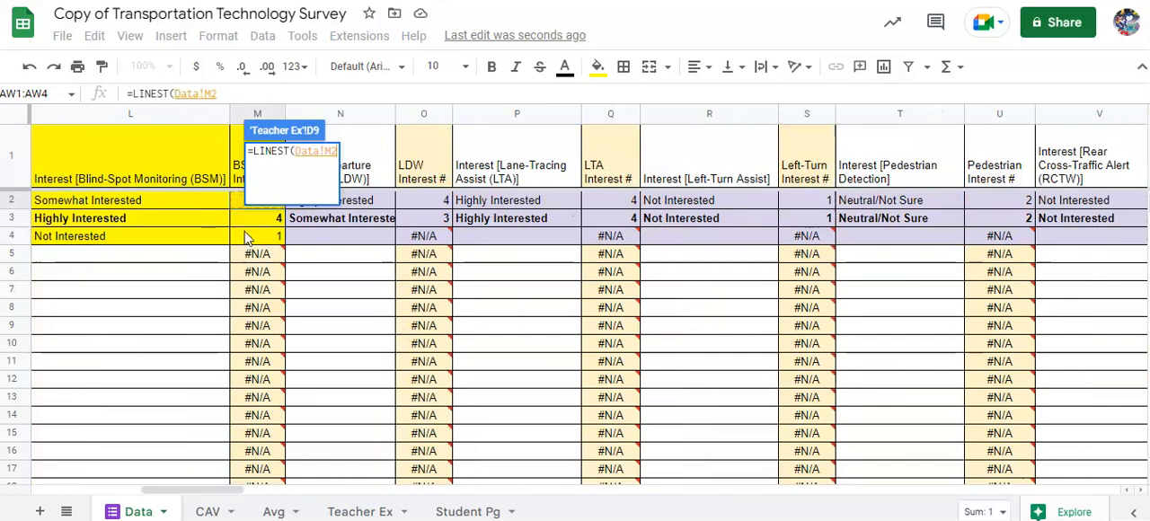
left_click(248, 237, "shift")
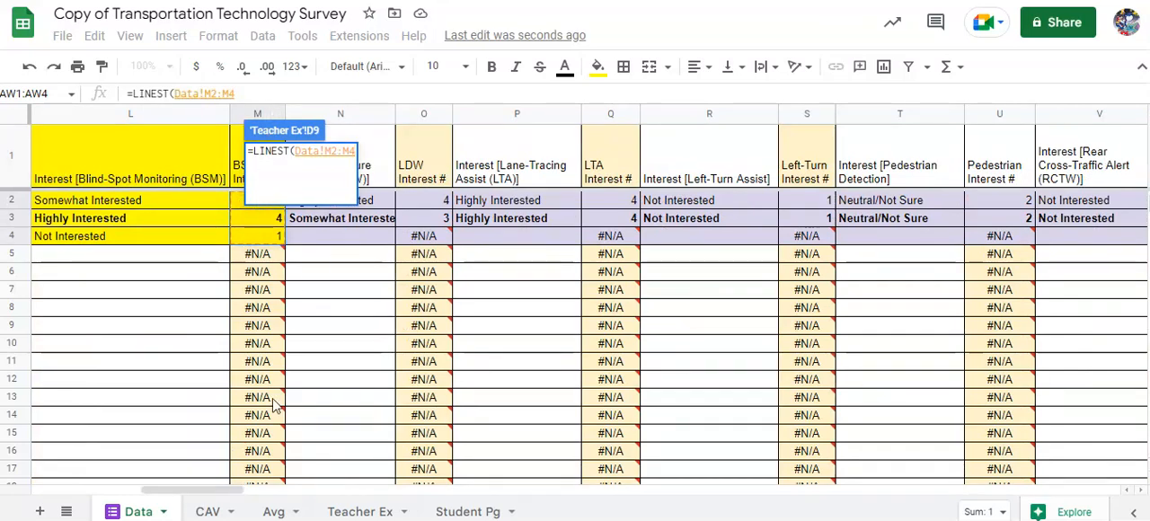
left_click_drag(206, 493, 96, 493)
type(",")
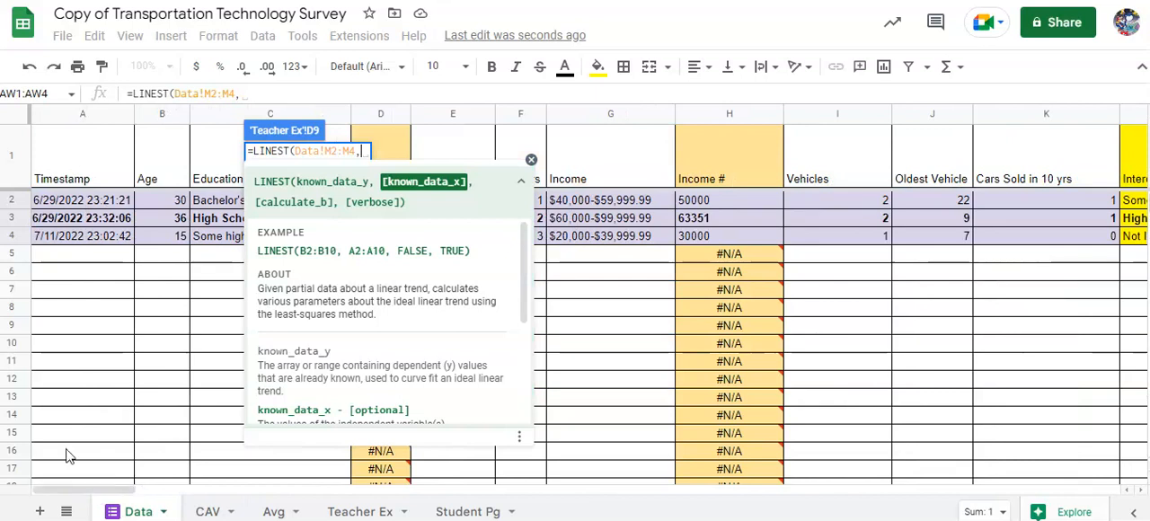
left_click(176, 200)
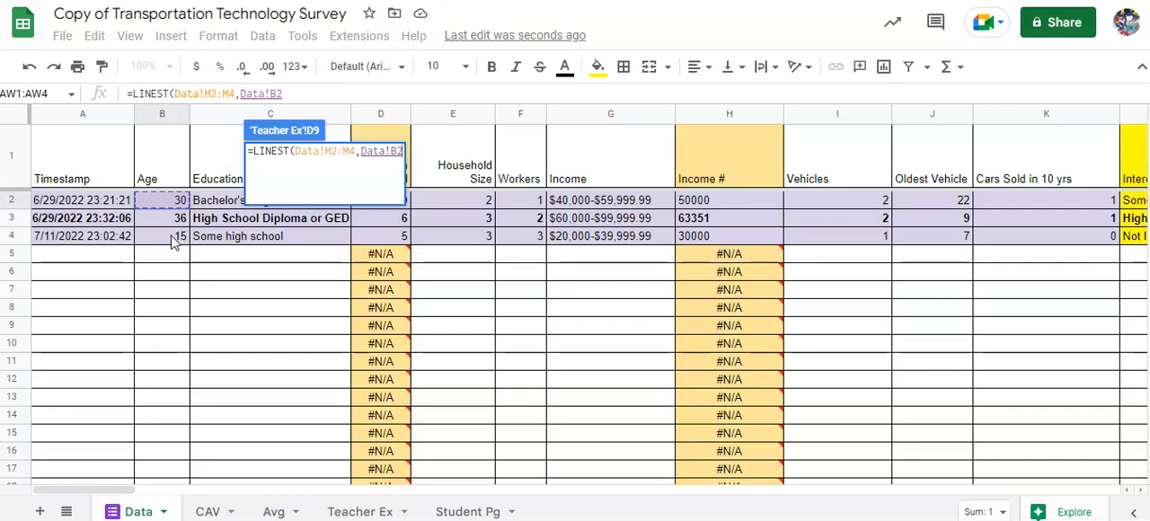
left_click(174, 237, "shift")
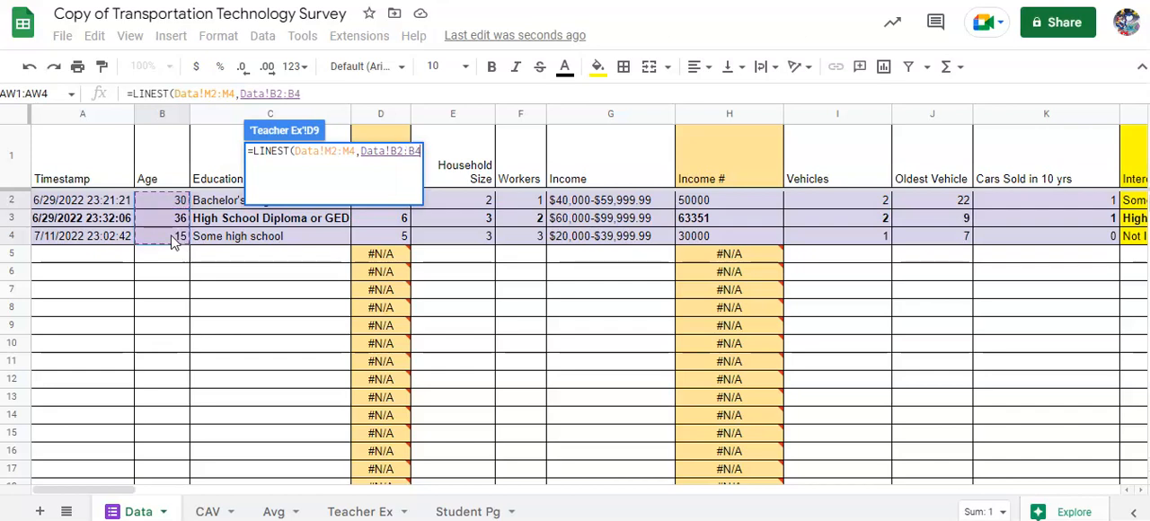
key("Return")
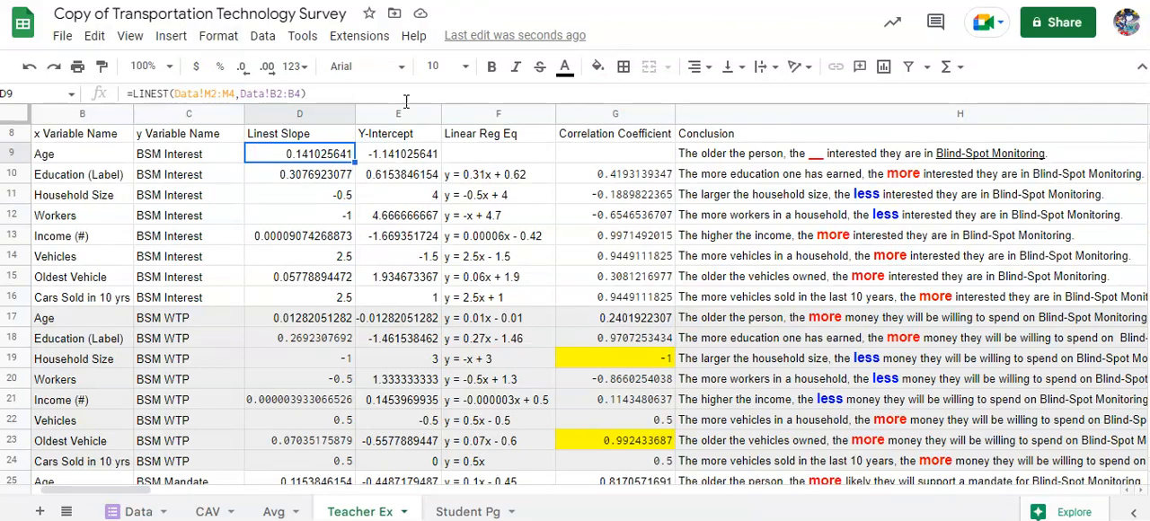
- Enter the linear regression equation y = 0.14x - 1.14 in F9 for Age and BSM Interest
left_click(458, 156)
type("y = 0.14x - 1.14")
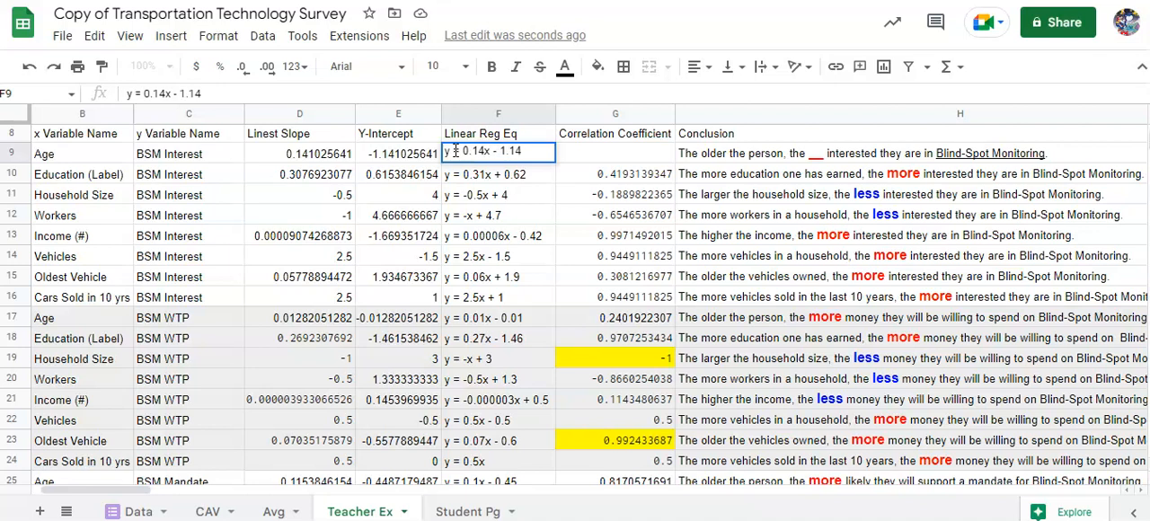
key("Tab")
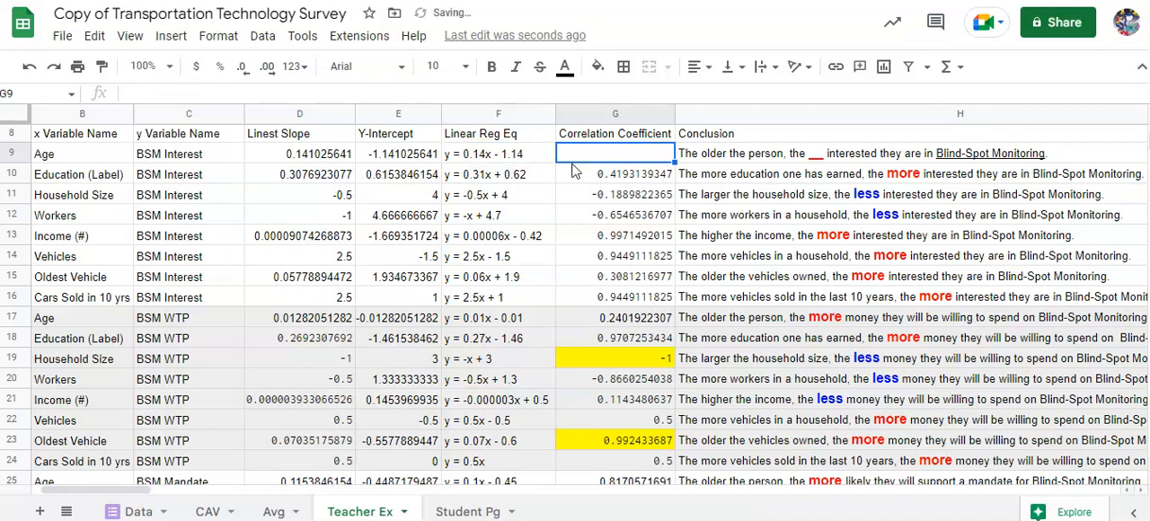
- Enter a CORREL formula in G9 with Data!M2:M4 as the y data and Data!B2:B4 as the x data
type("=COR")
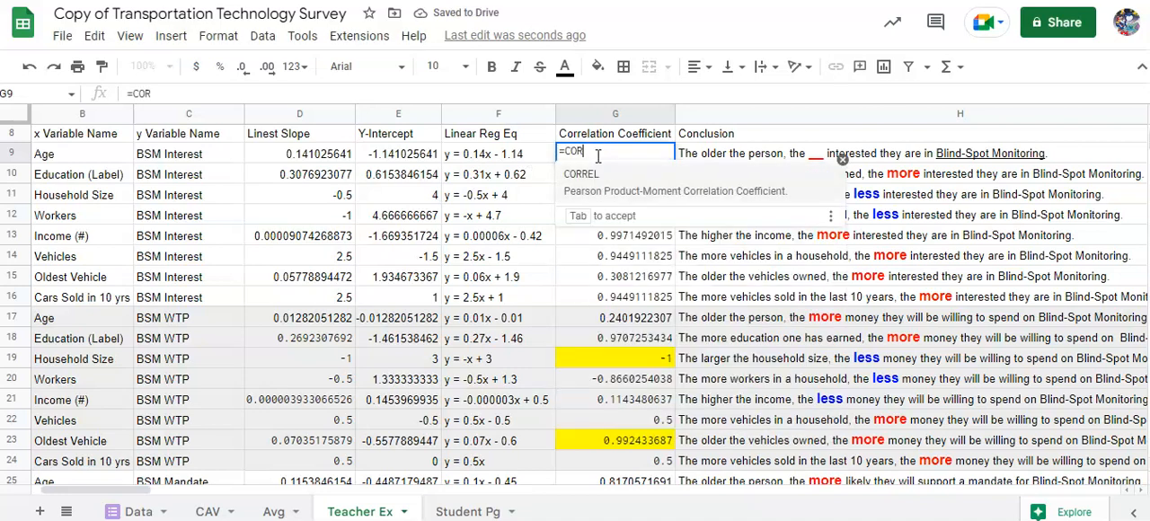
type("REL")
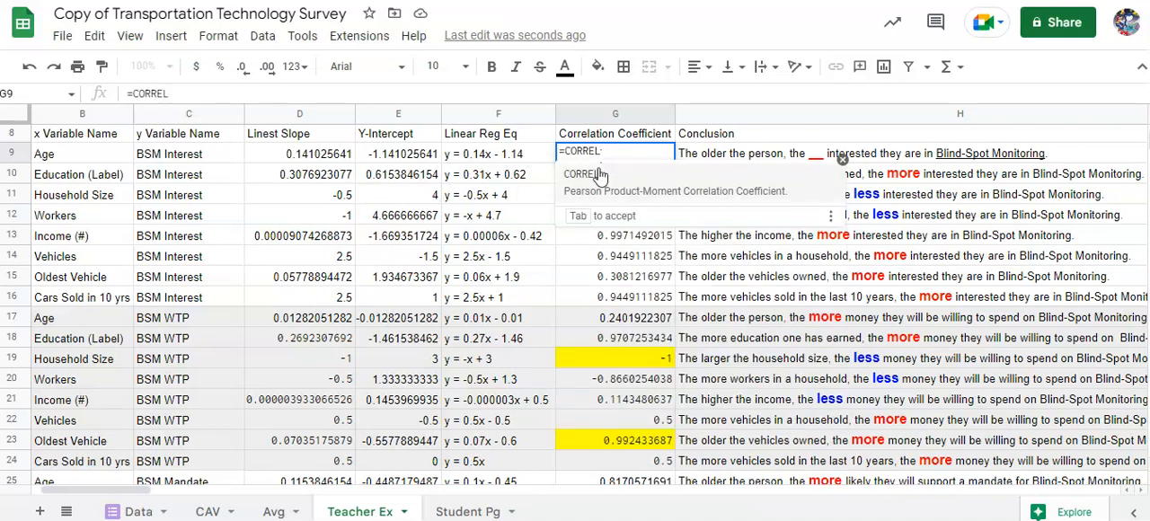
type("(")
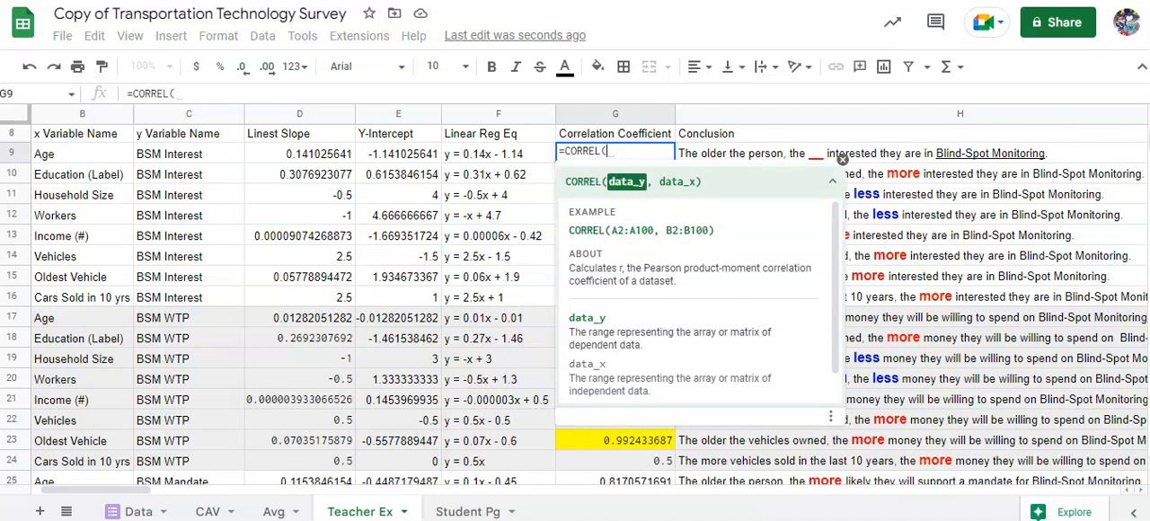
left_click(130, 512)
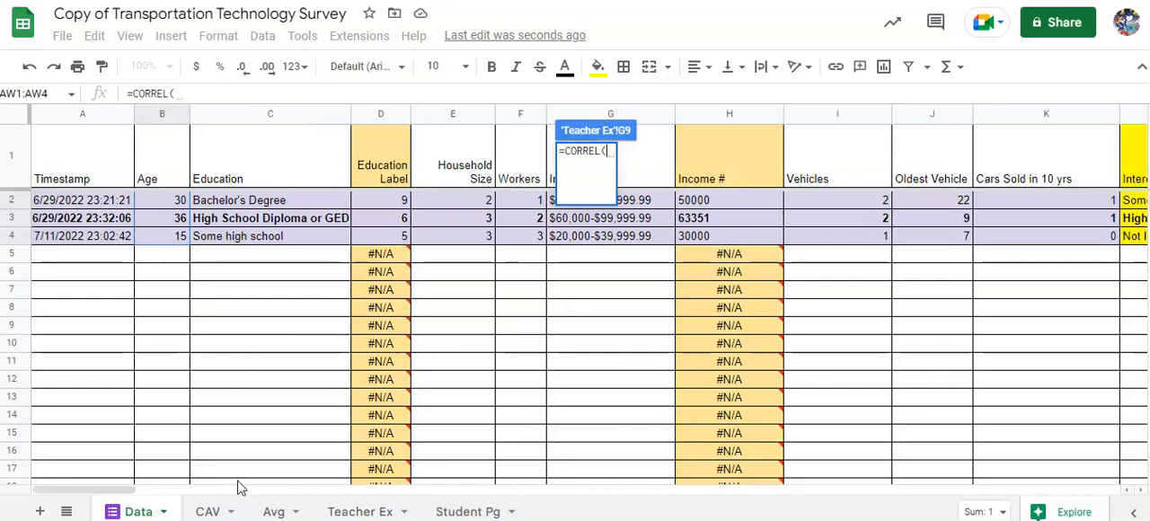
left_click_drag(103, 491, 159, 475)
left_click(259, 205)
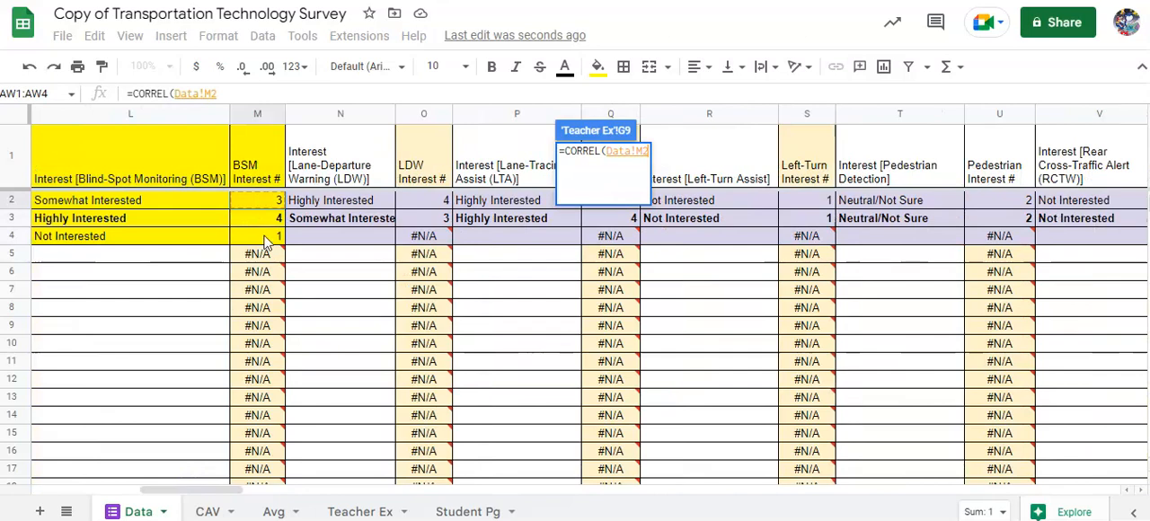
left_click_drag(266, 241, 264, 238)
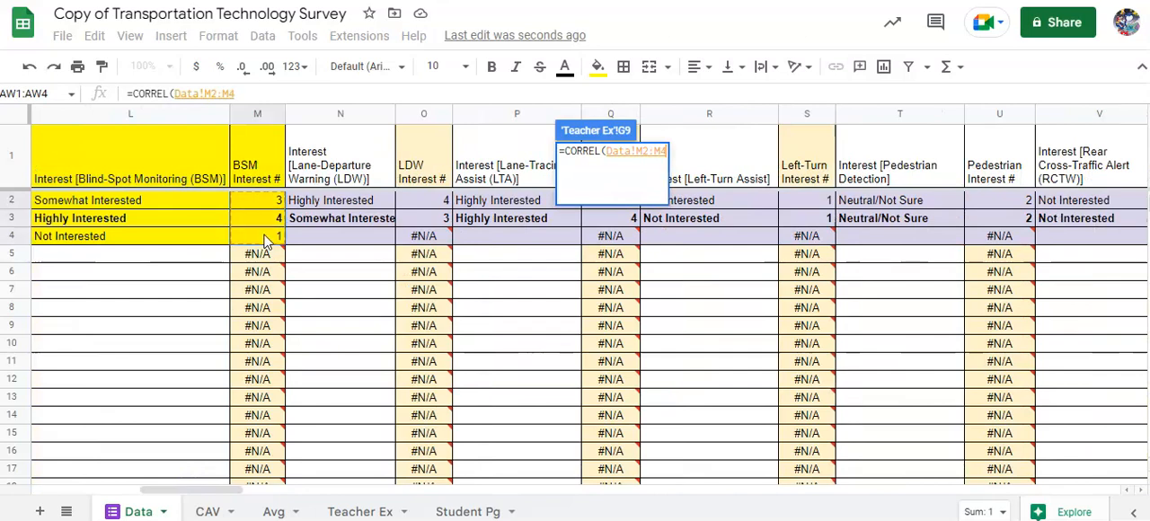
left_click_drag(216, 492, 88, 485)
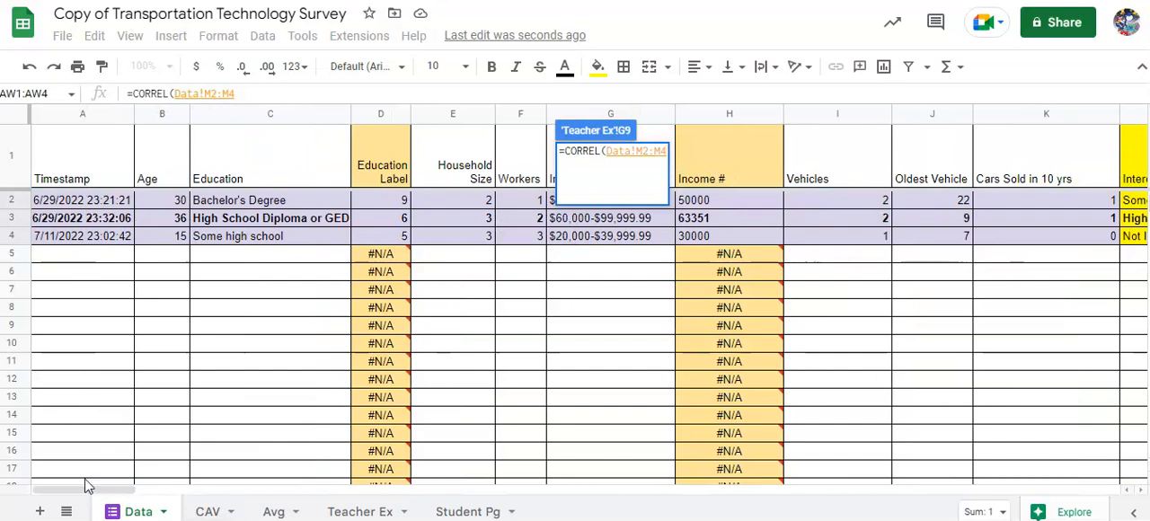
type(",")
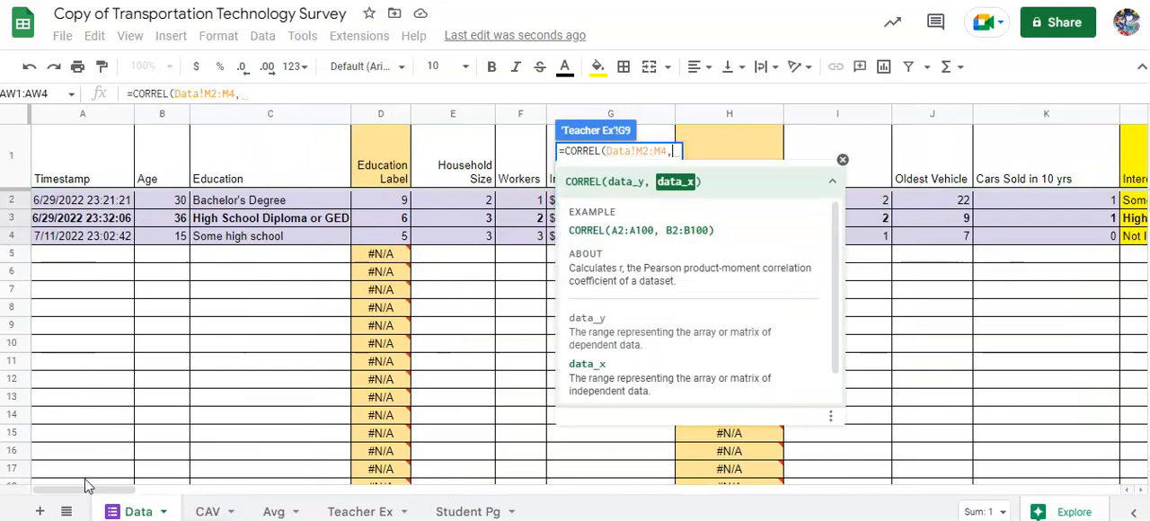
left_click(173, 203)
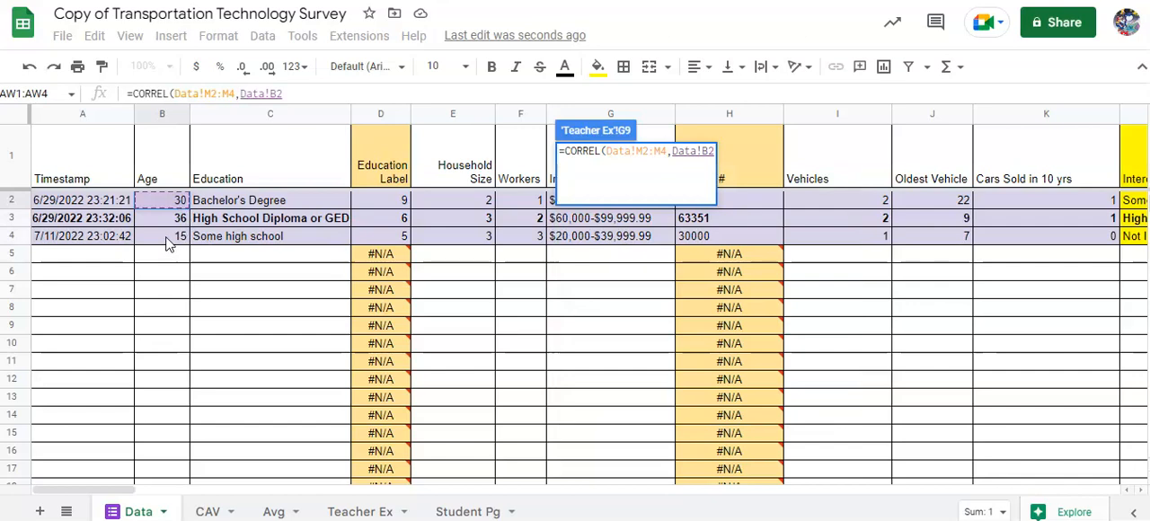
left_click(166, 237, "shift")
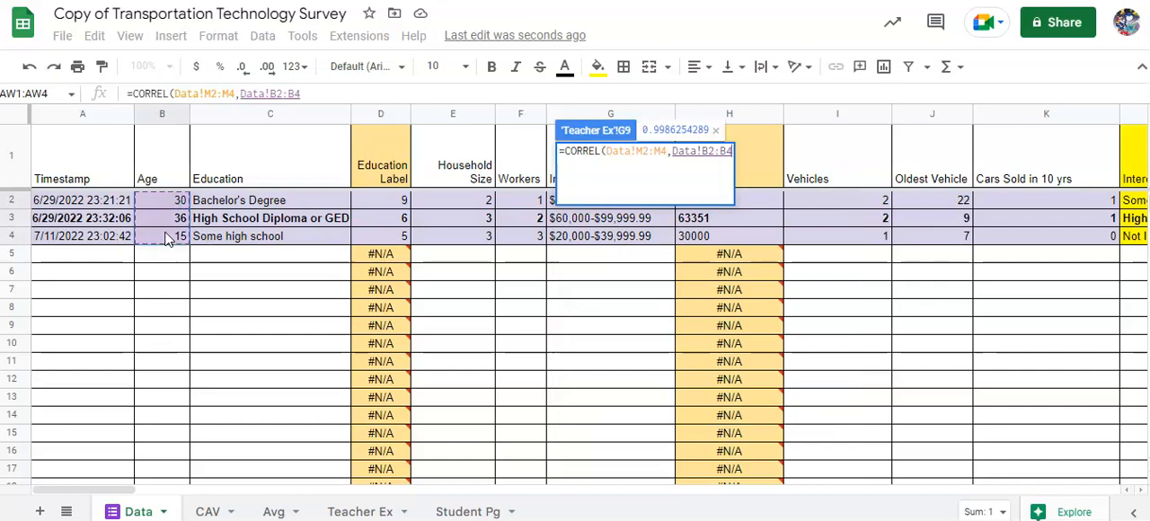
key("Return")
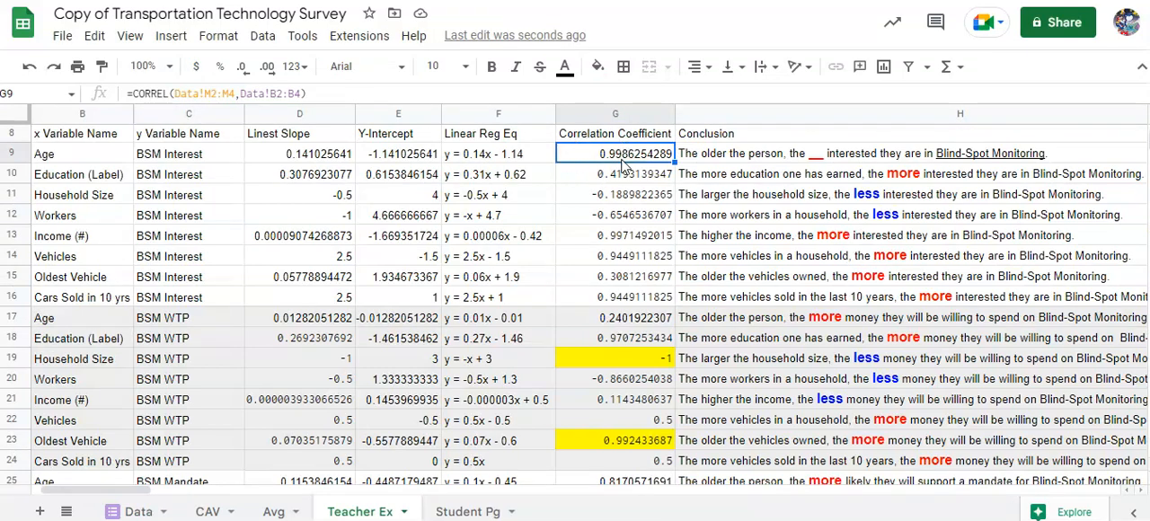
- Replace the blank in the H9 conclusion with "more", keeping the blank's bold red formatting
left_click(816, 158)
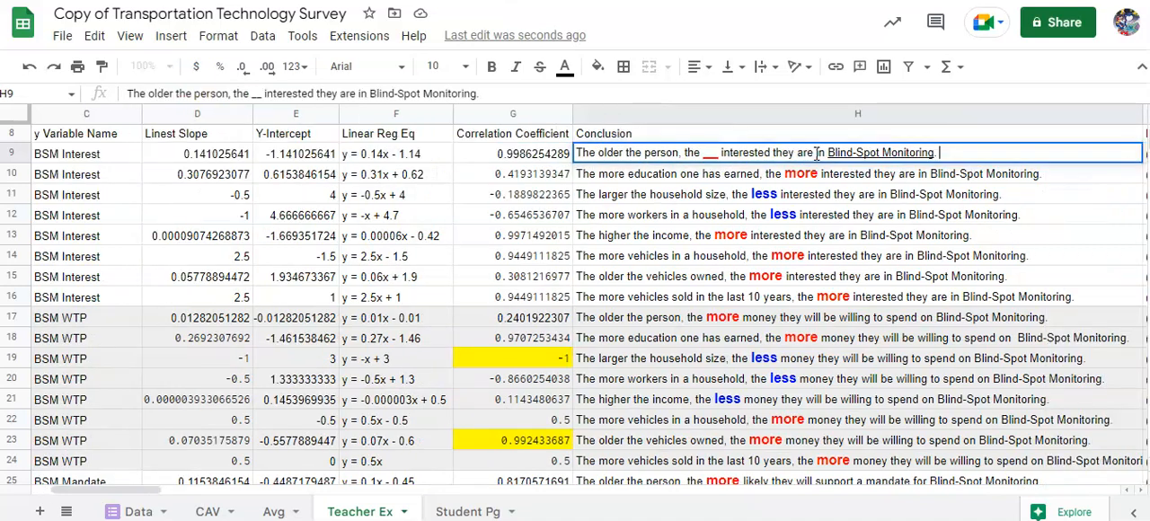
double_click(719, 153)
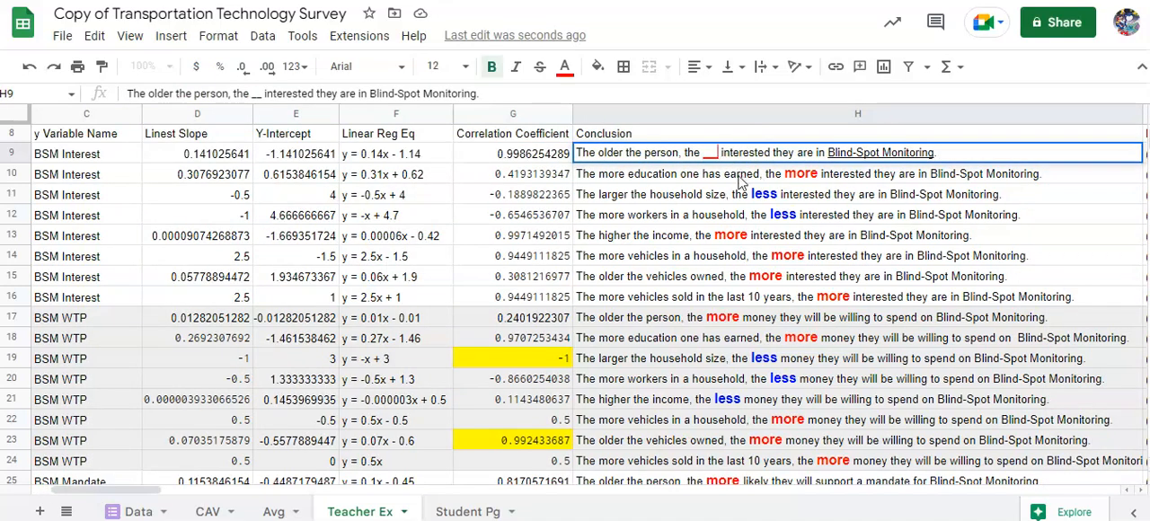
key("BackSpace")
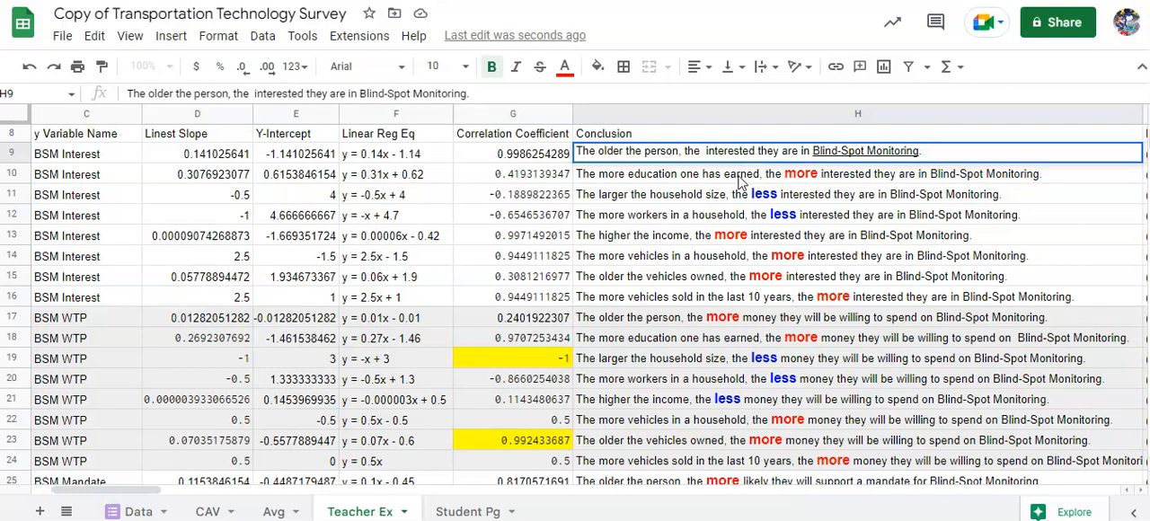
key("ctrl+z")
type("m")
key("BackSpace")
key("Right")
type("ore")
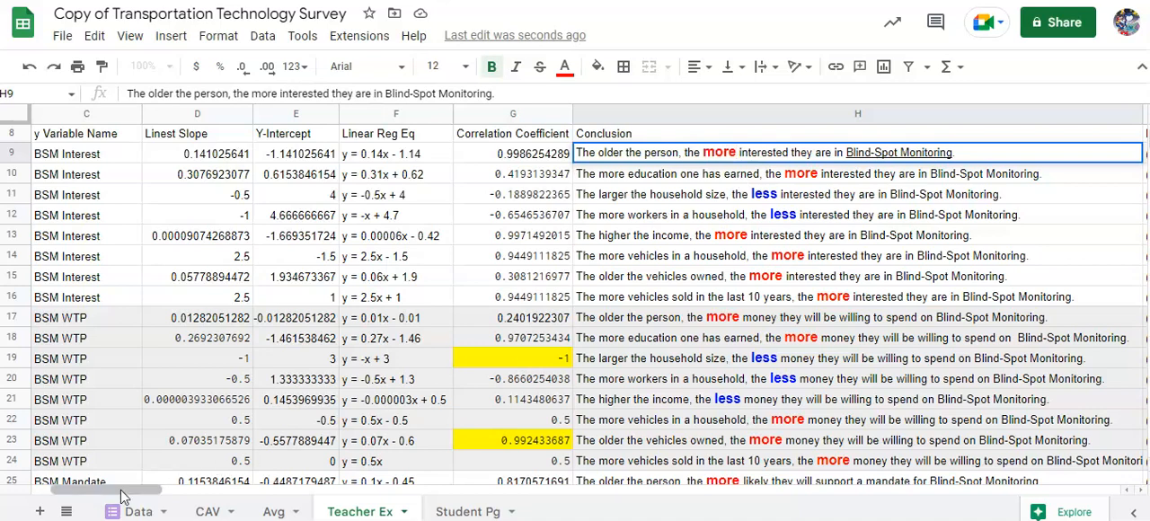
left_click_drag(126, 492, 160, 497)
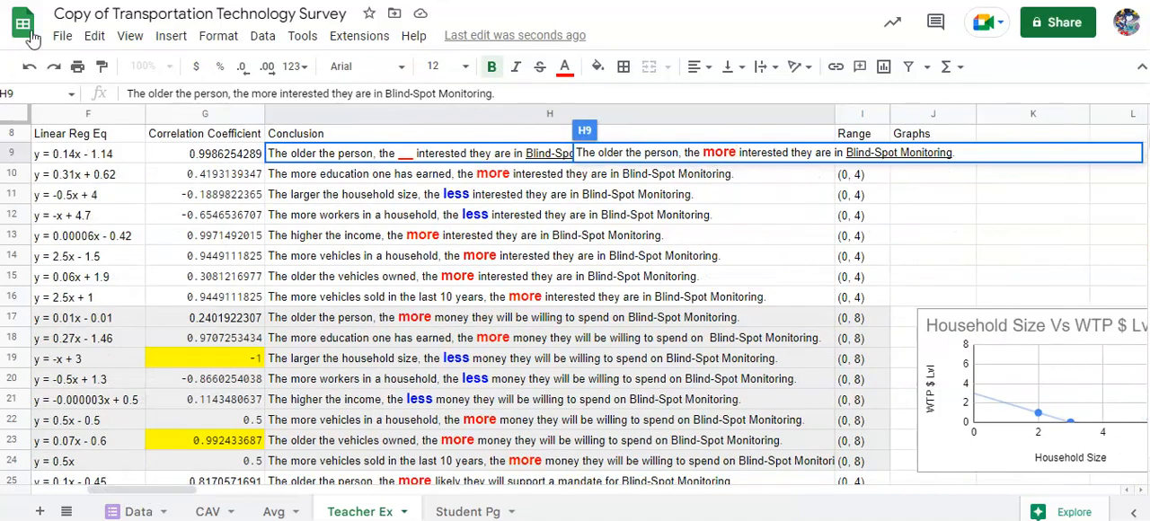
key("Tab")
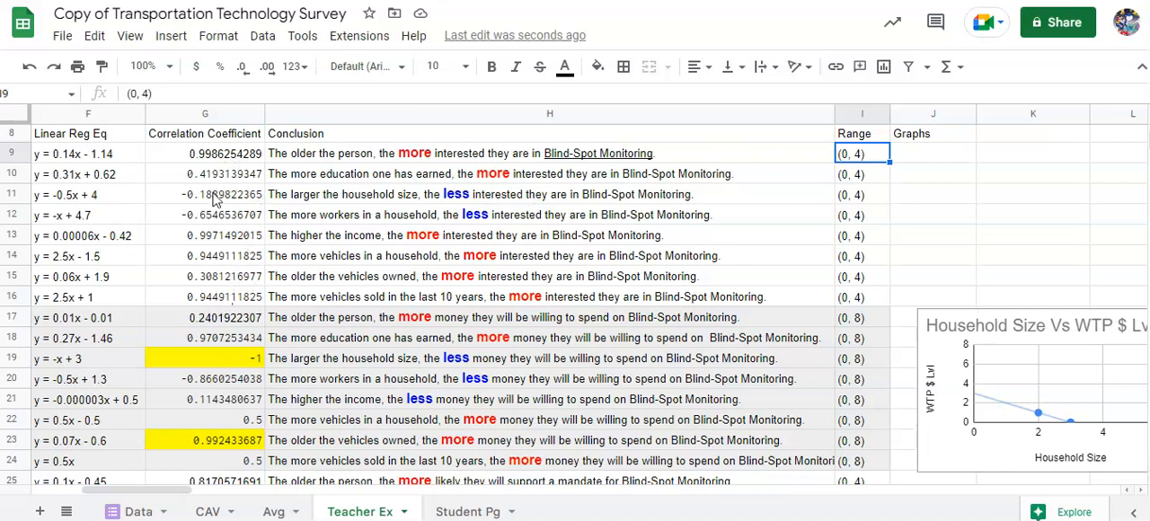
- Highlight the Age and BSM Interest correlation coefficient in G9 with a yellow fill
left_click(215, 154)
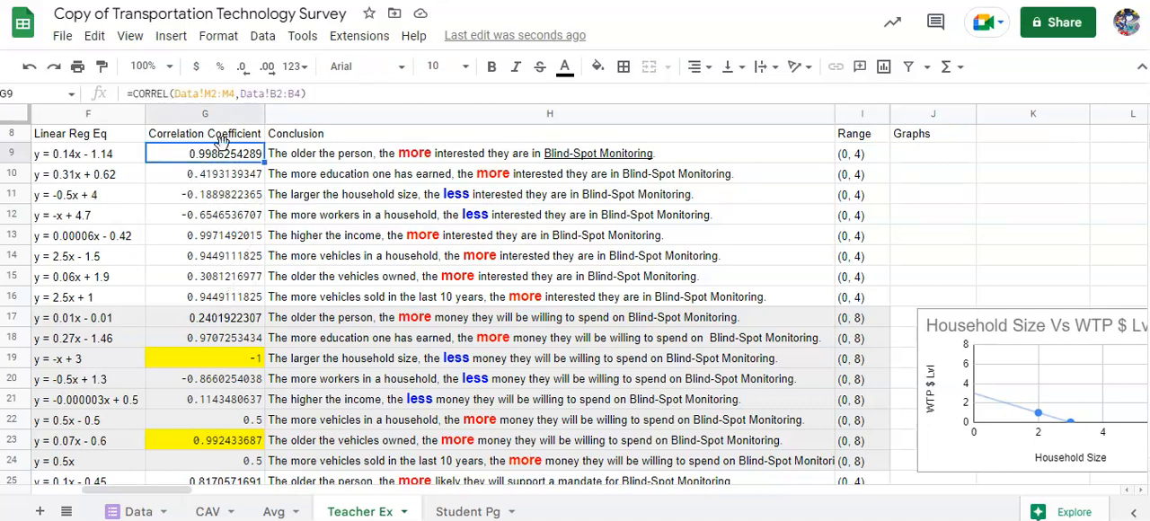
left_click(597, 68)
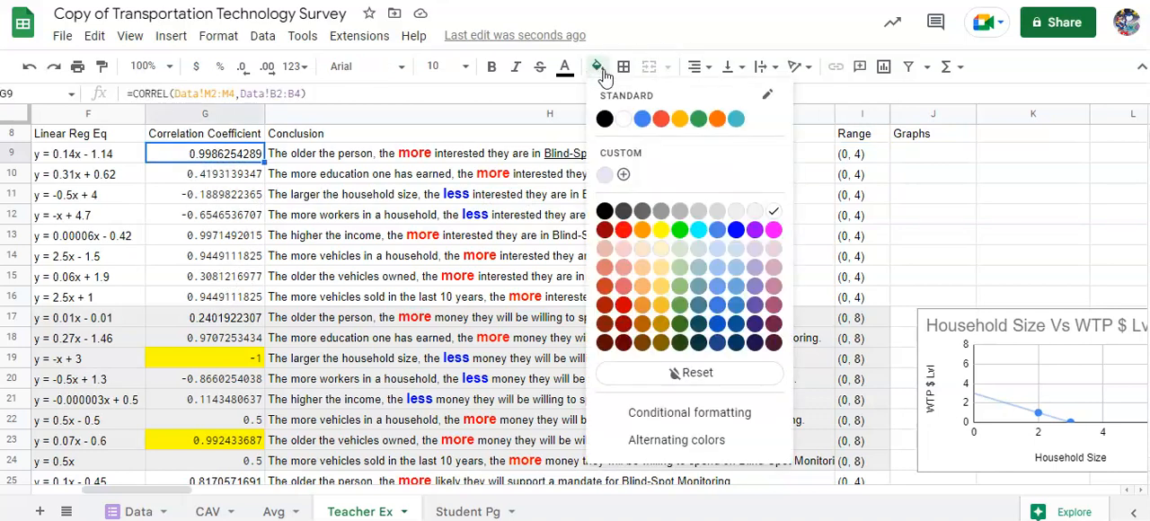
left_click(660, 230)
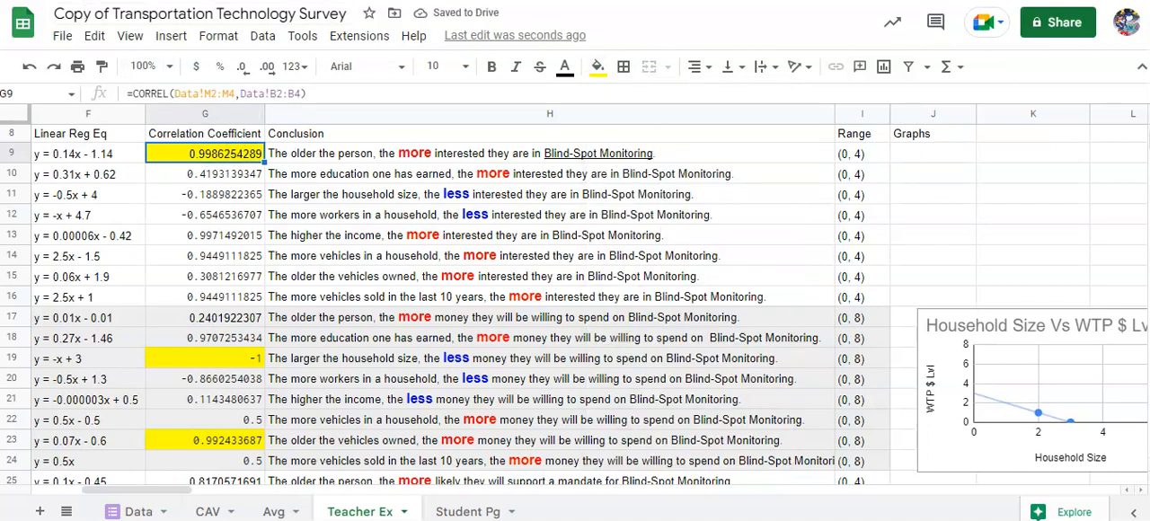
- Insert a chart with the empty Graphs cell J9 selected
left_click(939, 162)
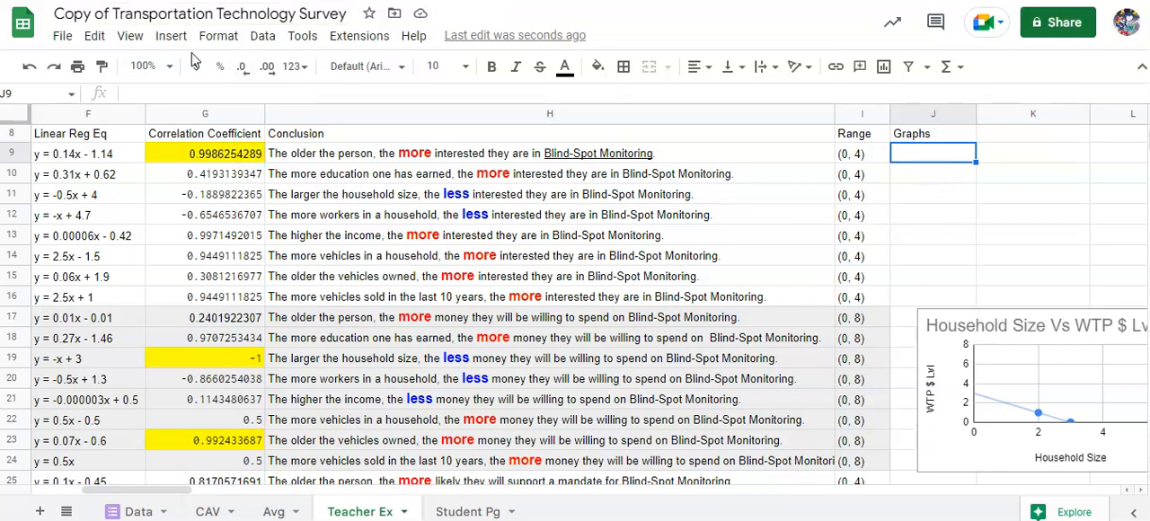
left_click(171, 36)
left_click(266, 191)
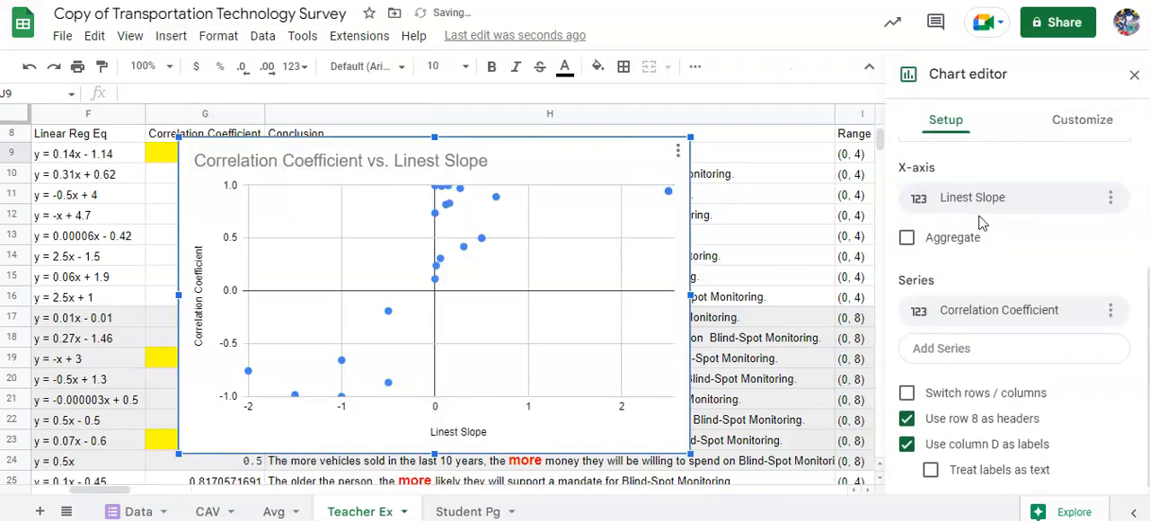
- Choose the Scatter chart type for the new chart
scroll(913, 218, "up", 3)
left_click(981, 187)
scroll(938, 309, "down", 5)
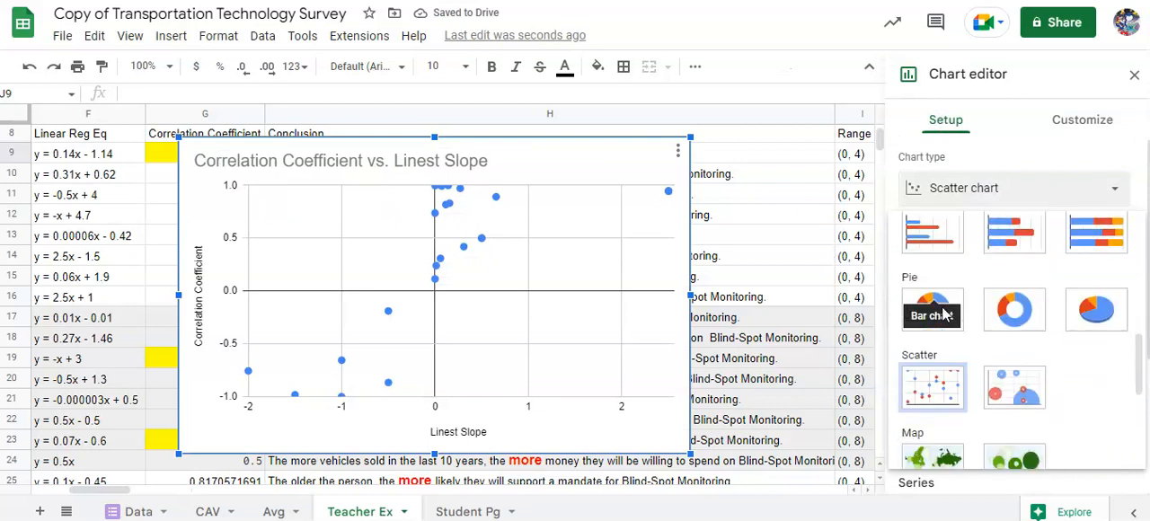
left_click(933, 387)
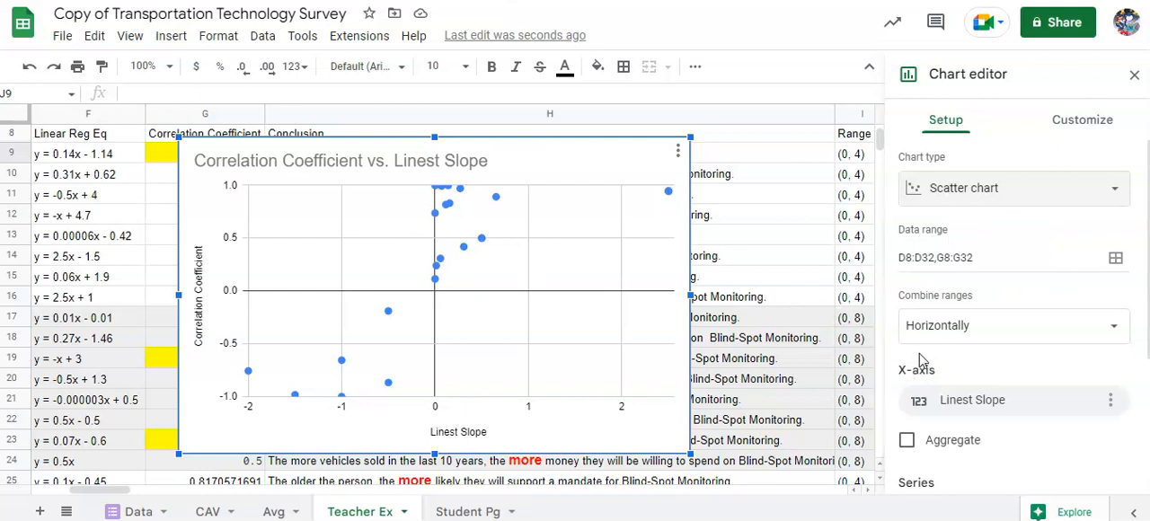
- Replace the chart's Linest Slope x-axis with the Age data range Data!B1:B4
scroll(942, 336, "down", 1)
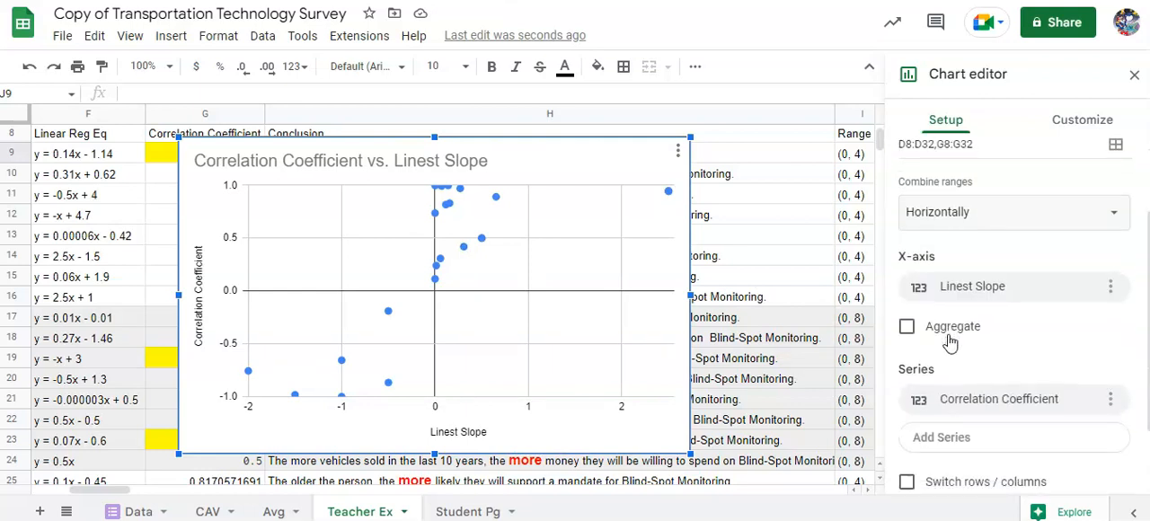
left_click(1000, 288)
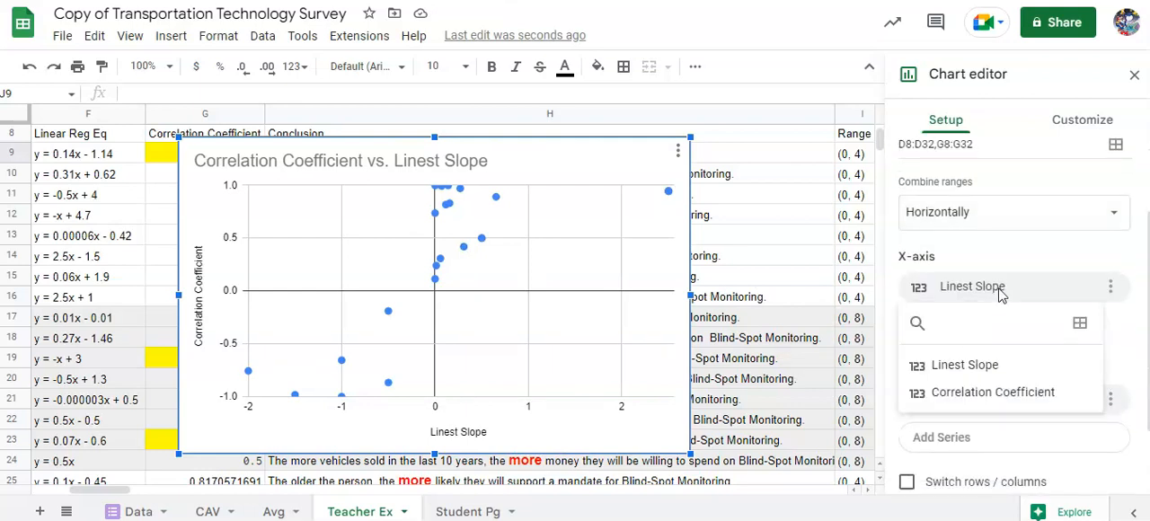
left_click(1081, 326)
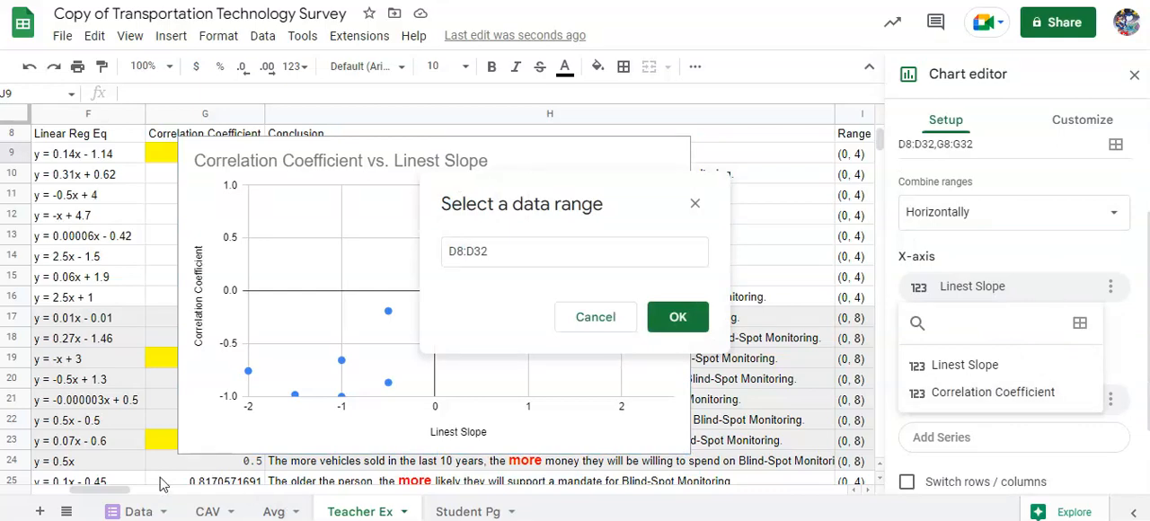
left_click_drag(116, 488, 50, 495)
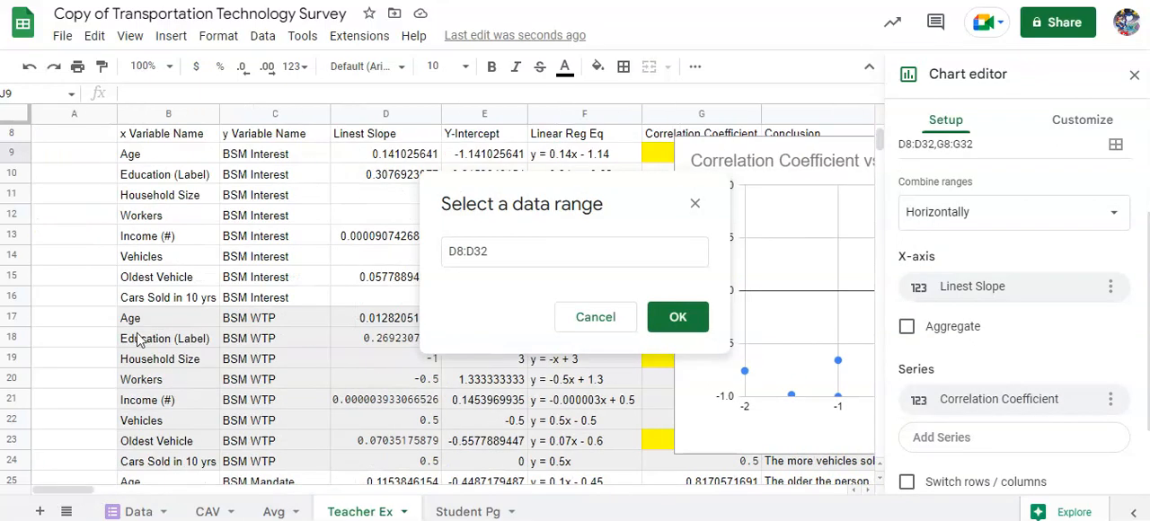
scroll(144, 334, "up", 4)
scroll(146, 331, "down", 5)
left_click(135, 512)
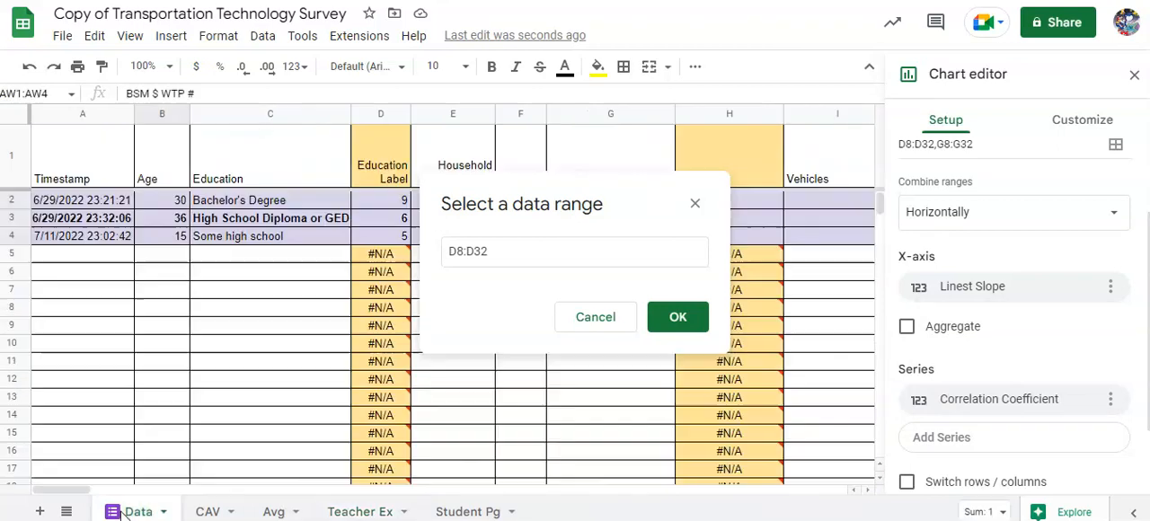
left_click(159, 158)
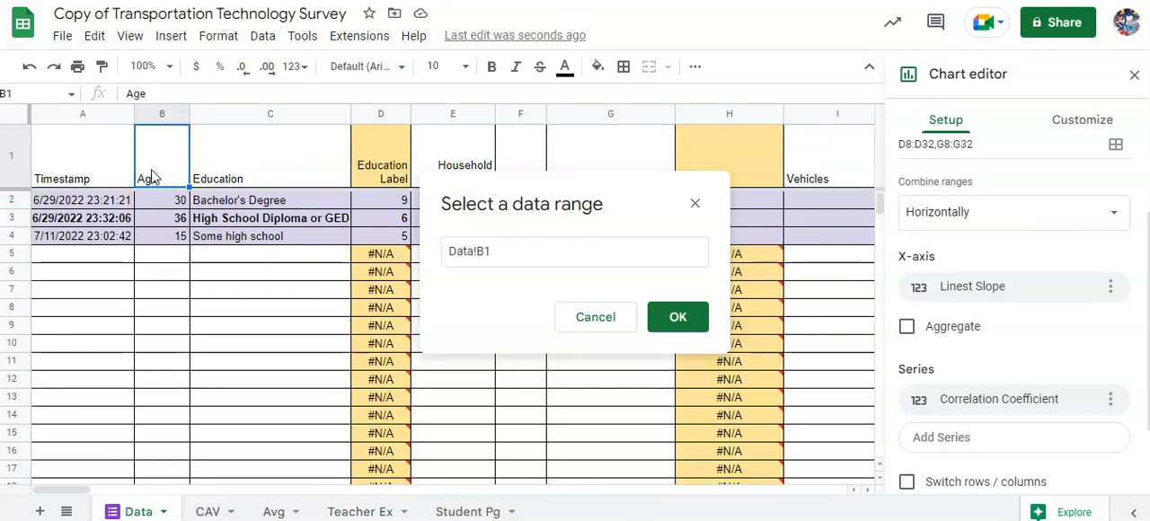
left_click(169, 241, "shift")
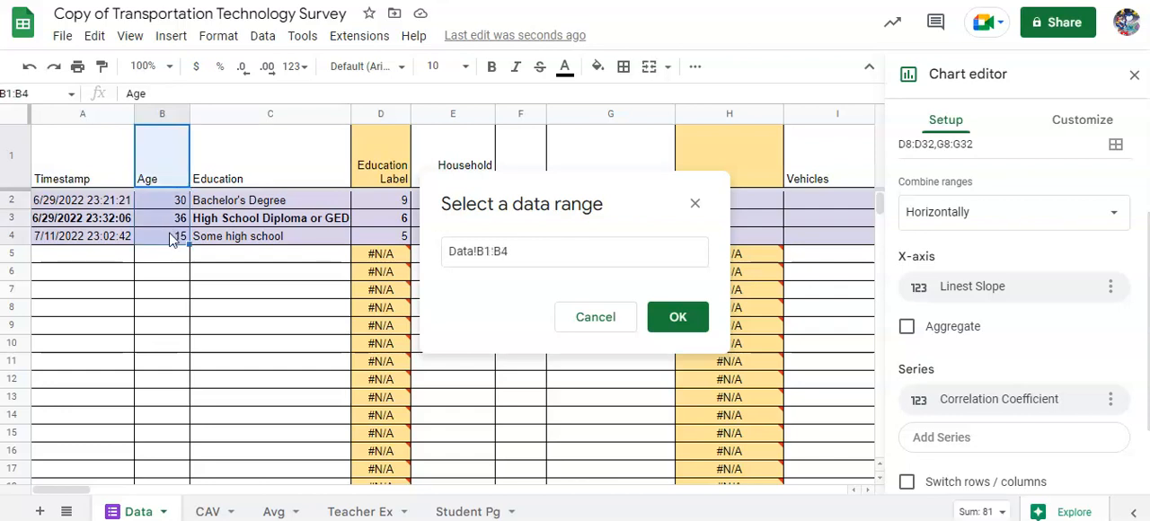
left_click(676, 317)
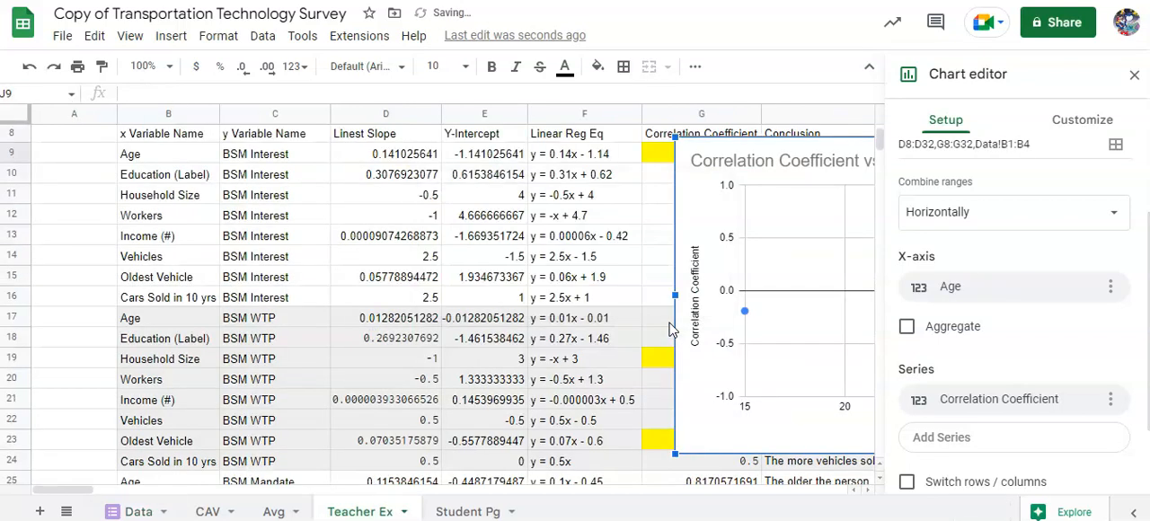
- Replace the chart's Correlation Coefficient series with the BSM Interest # data range Data!M1:M4
left_click(997, 406)
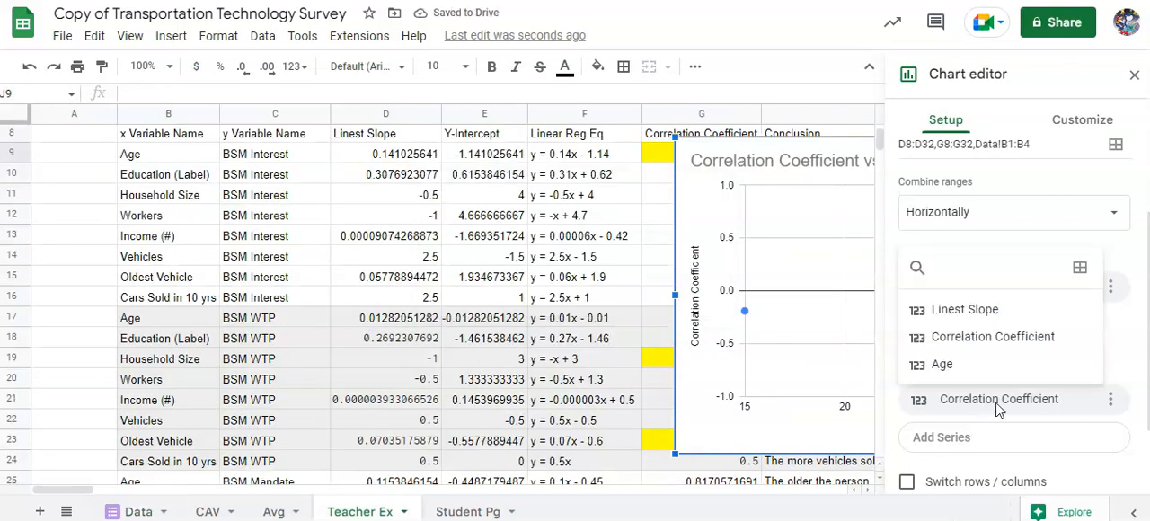
left_click(1080, 271)
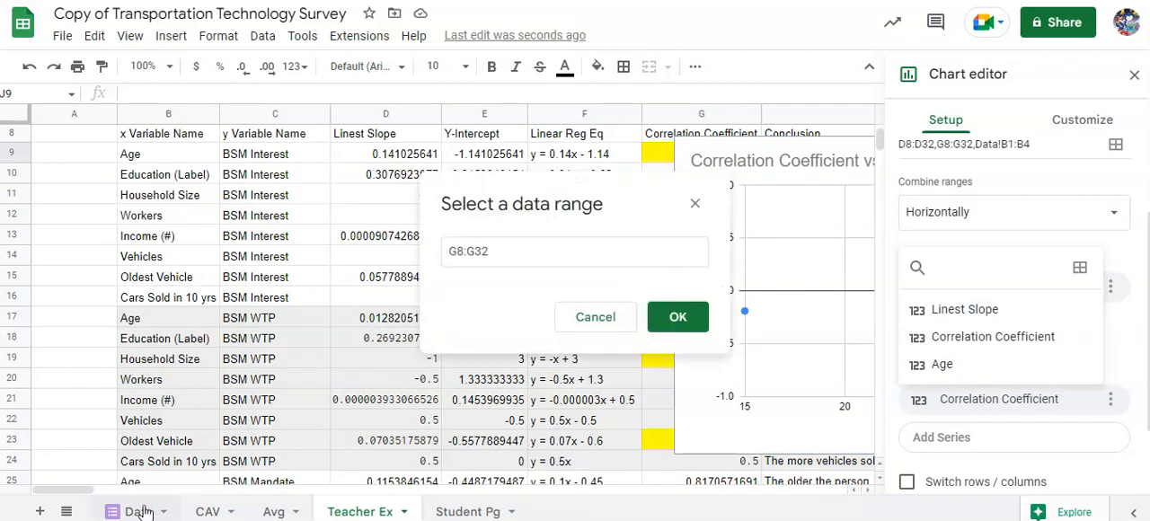
left_click(138, 511)
left_click_drag(73, 491, 140, 495)
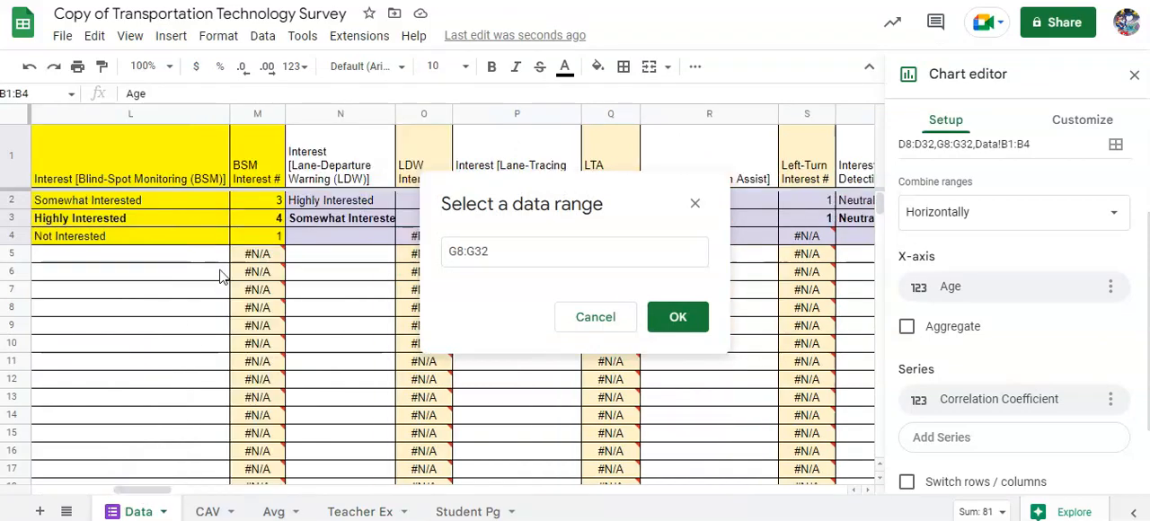
left_click(270, 158)
left_click(267, 238, "shift")
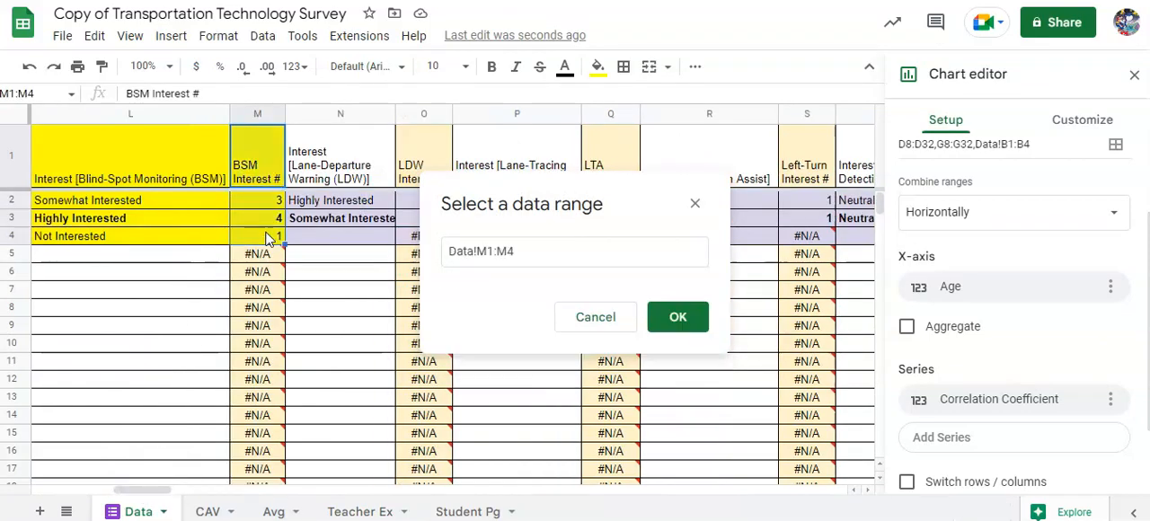
left_click(676, 319)
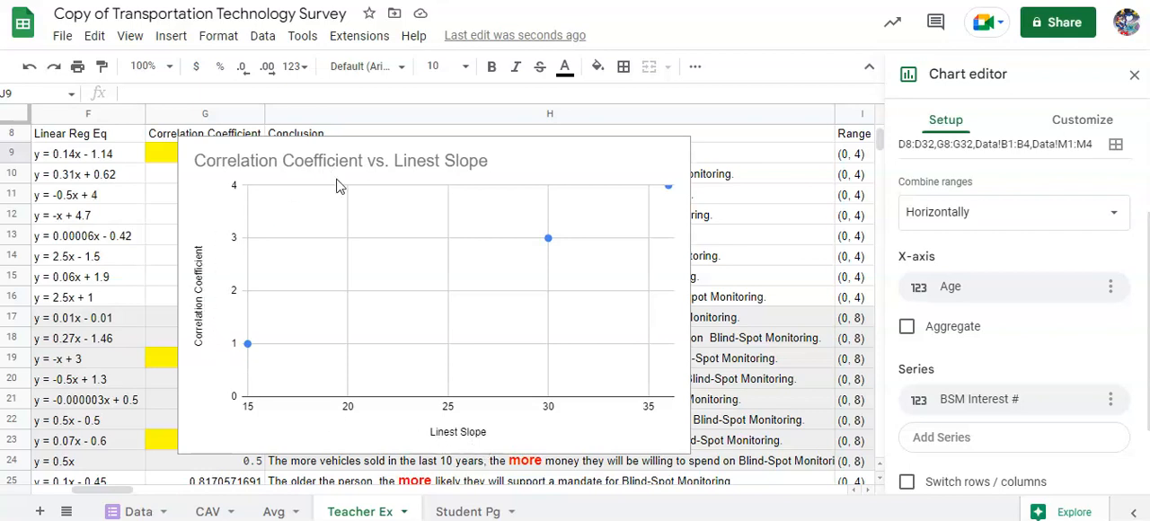
- Change the chart title to "Age VS BSM Interest"
scroll(932, 290, "up", 2)
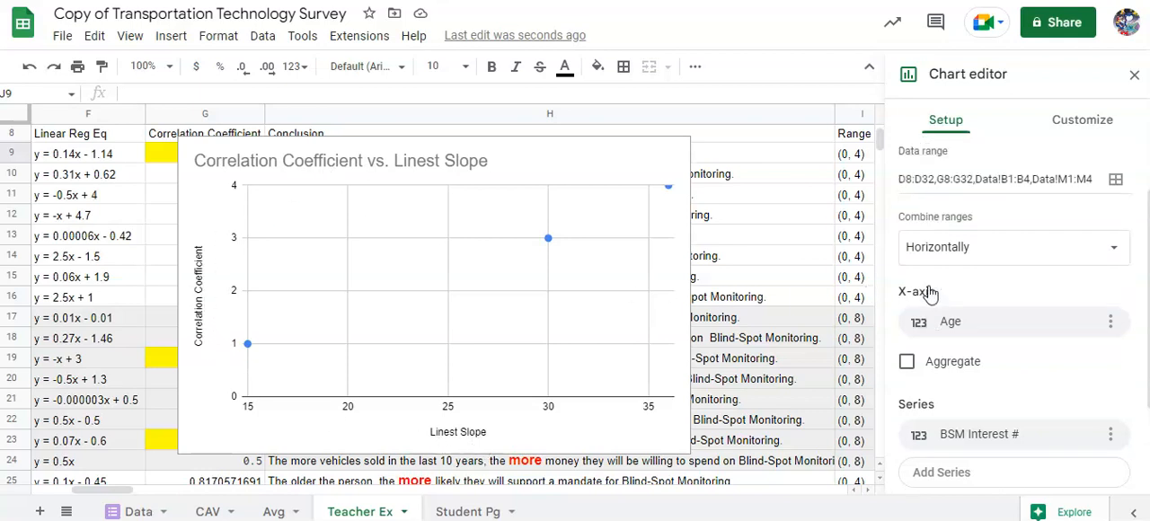
left_click(1069, 133)
left_click(968, 222)
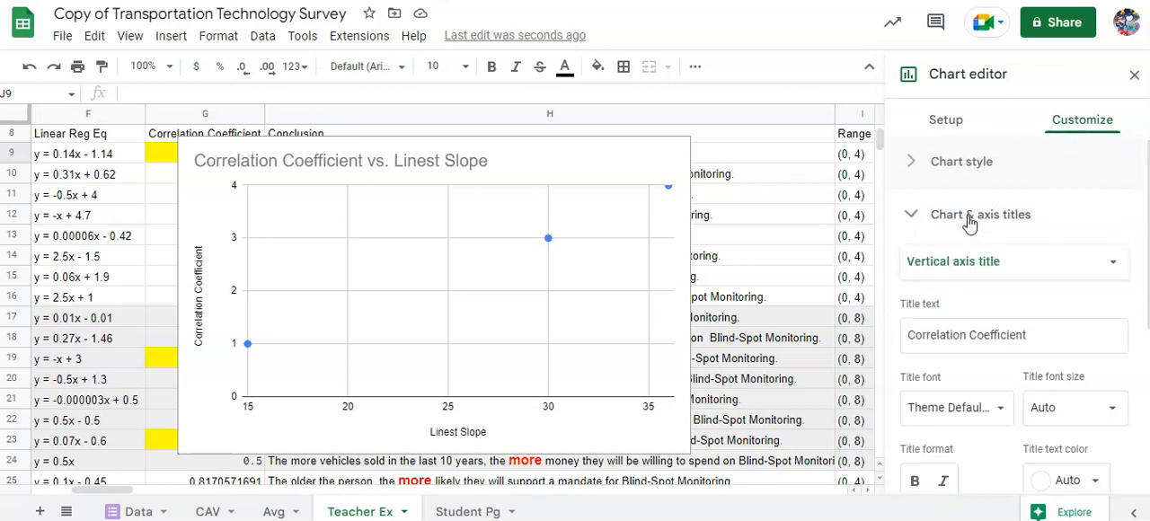
left_click(1035, 263)
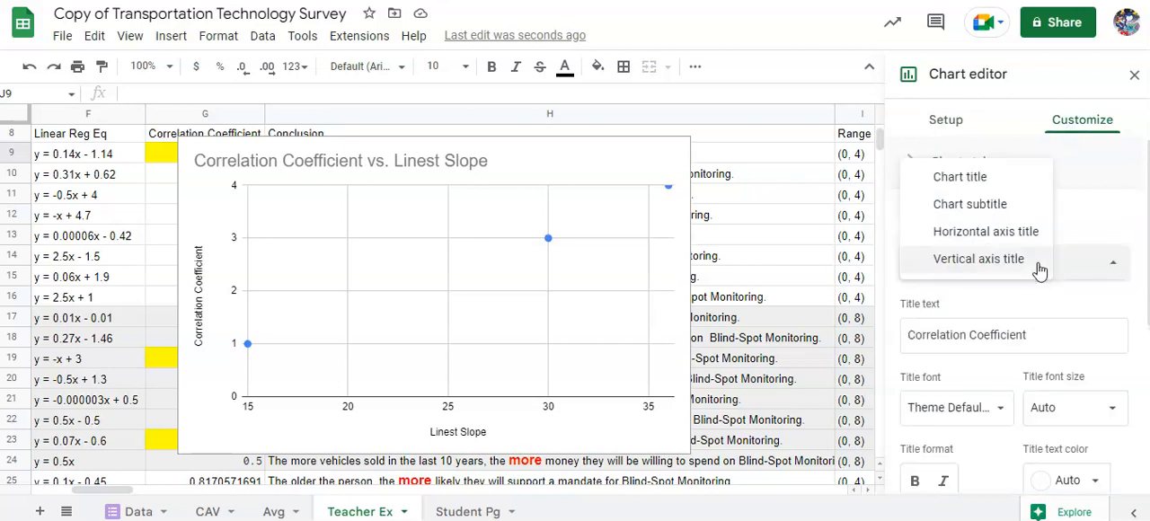
left_click(958, 188)
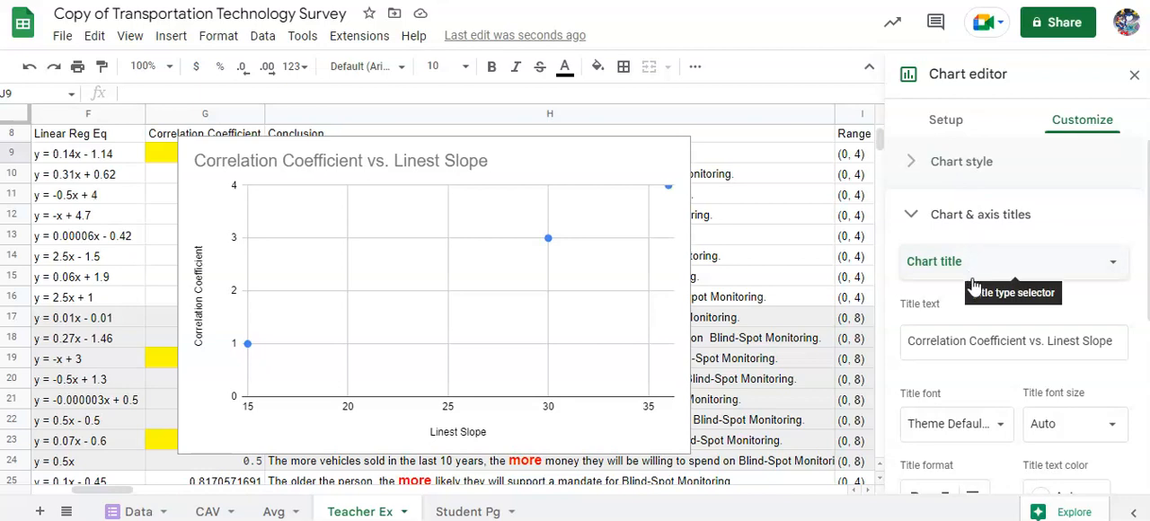
triple_click(974, 342)
key("BackSpace")
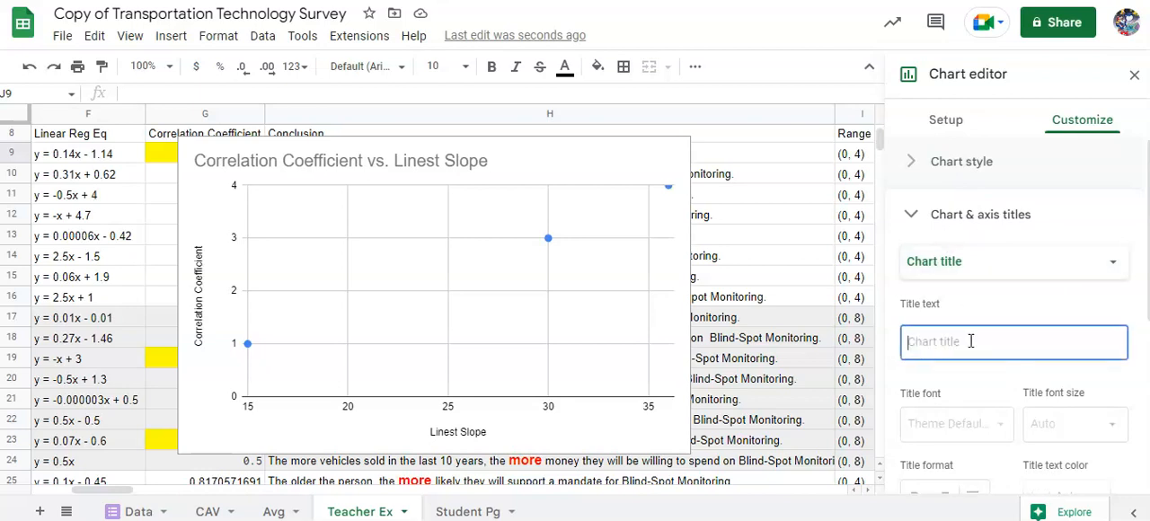
type("Age VS BSM")
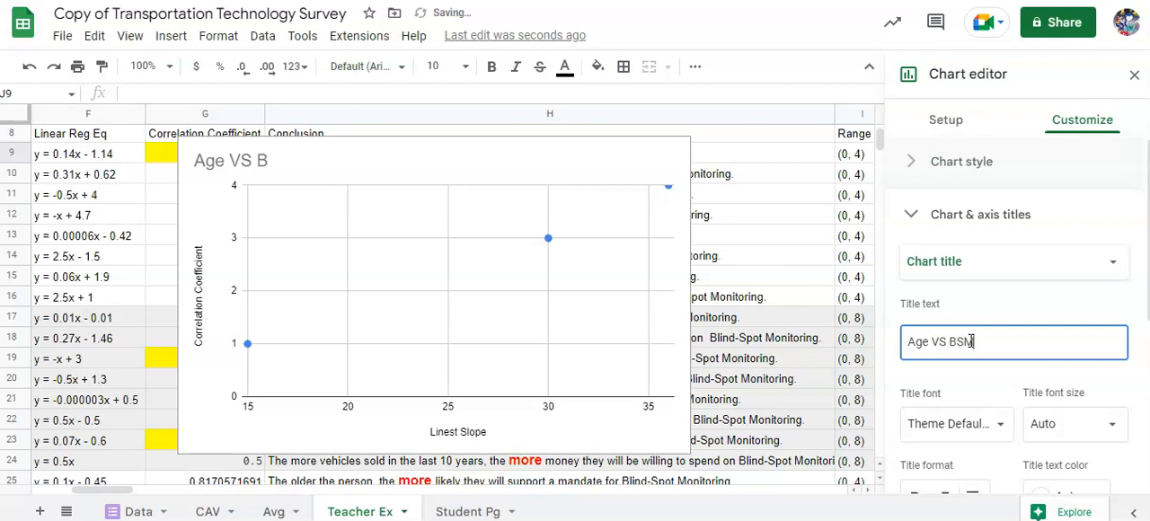
type("Interest")
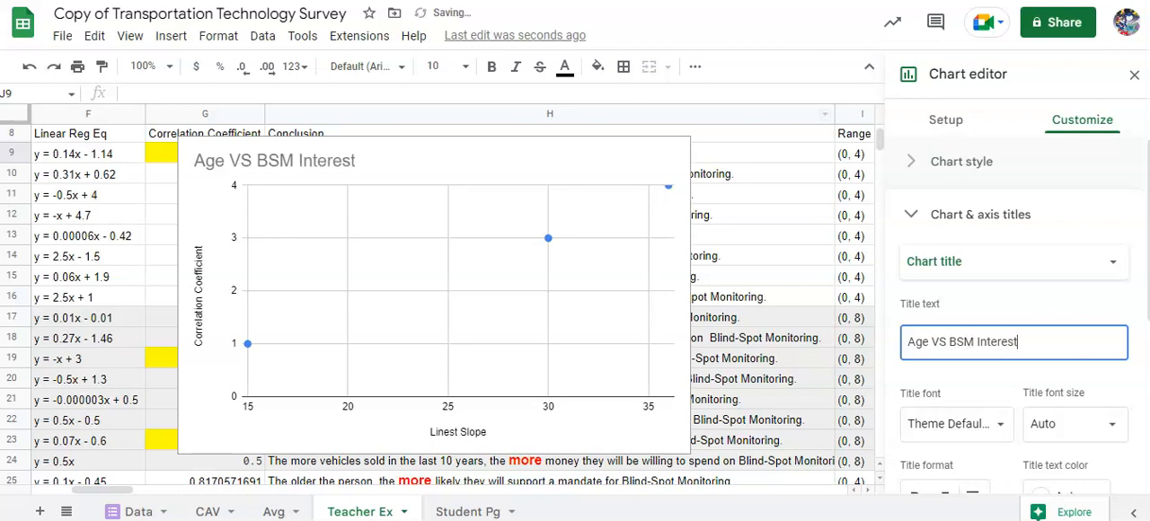
- Change the chart's horizontal axis title to "Age"
left_click(951, 261)
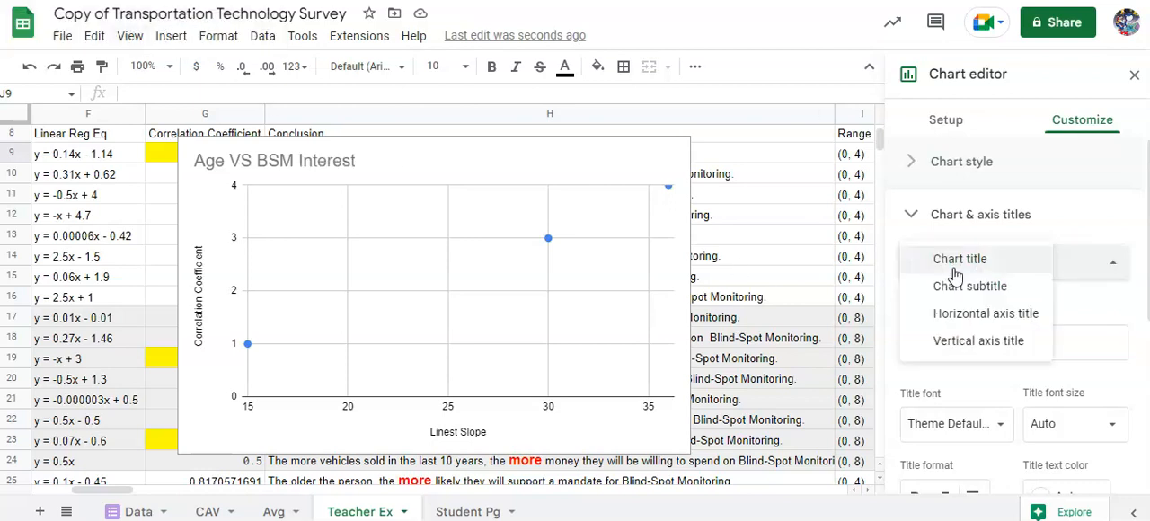
left_click(998, 323)
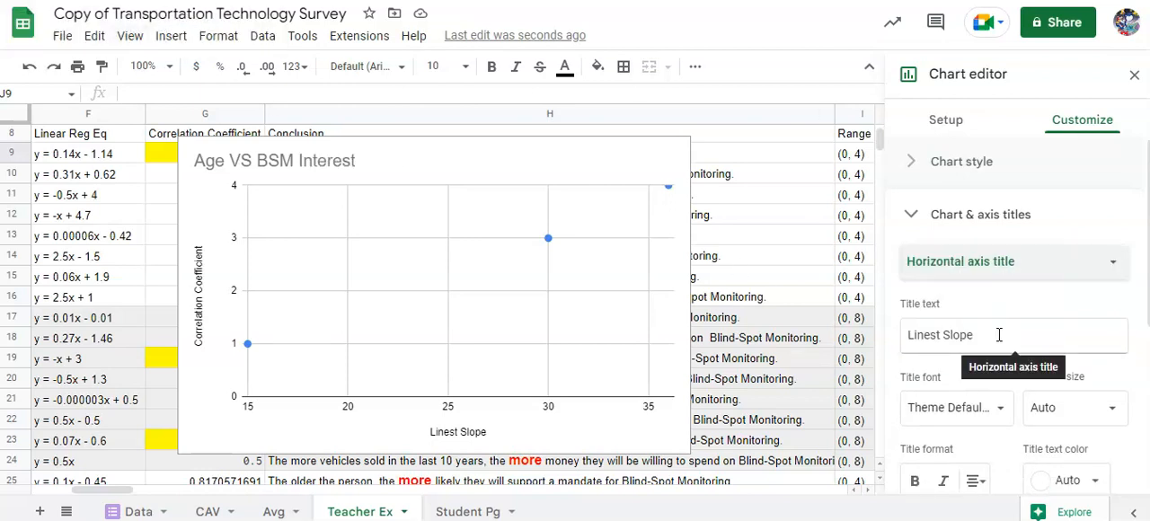
left_click(998, 334)
type("A")
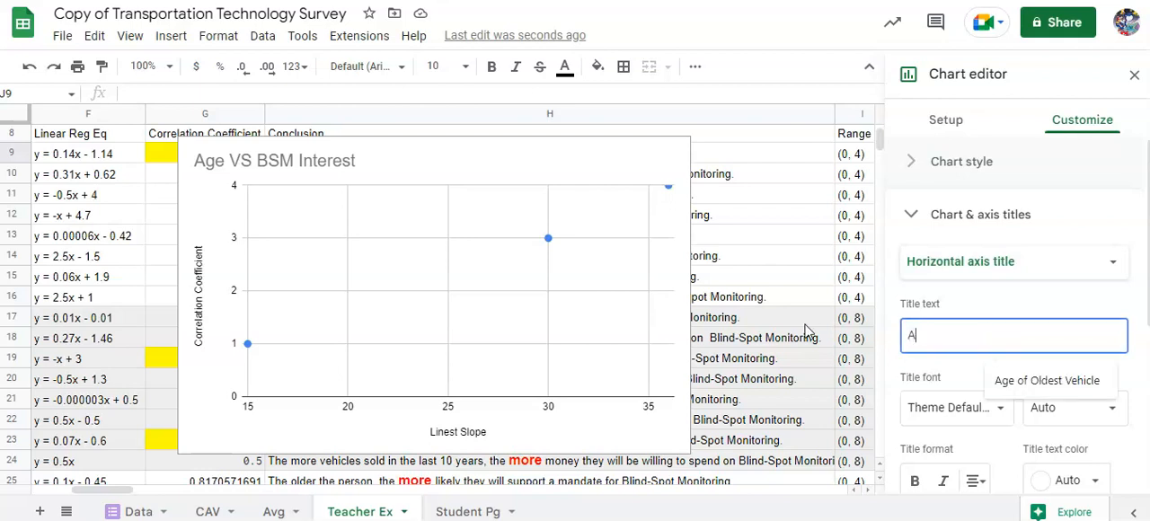
- Change the chart's vertical axis title to "BSM Interest Lvl"
left_click(950, 260)
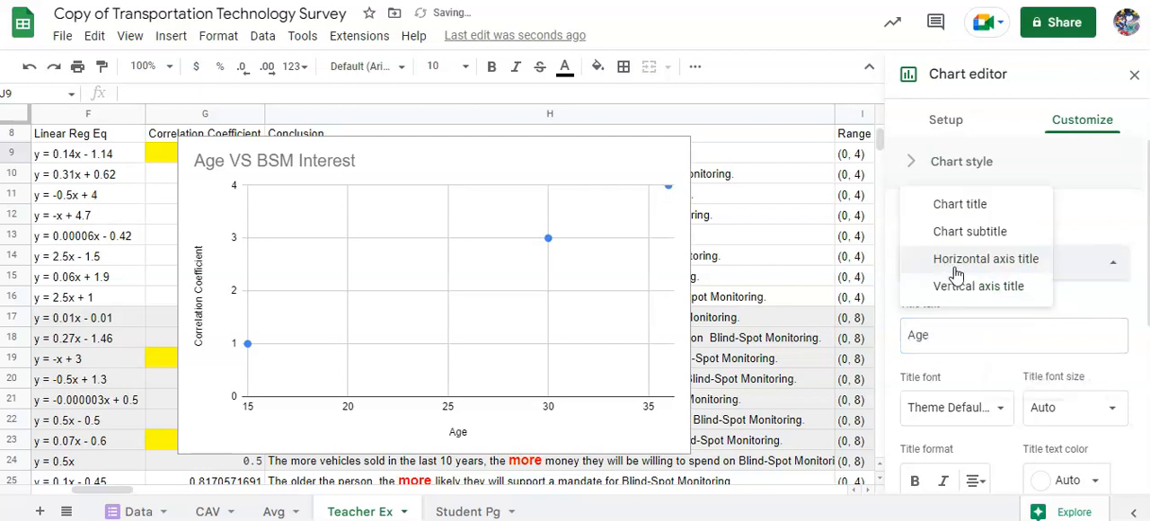
left_click(956, 285)
double_click(955, 334)
left_click_drag(1031, 339, 904, 345)
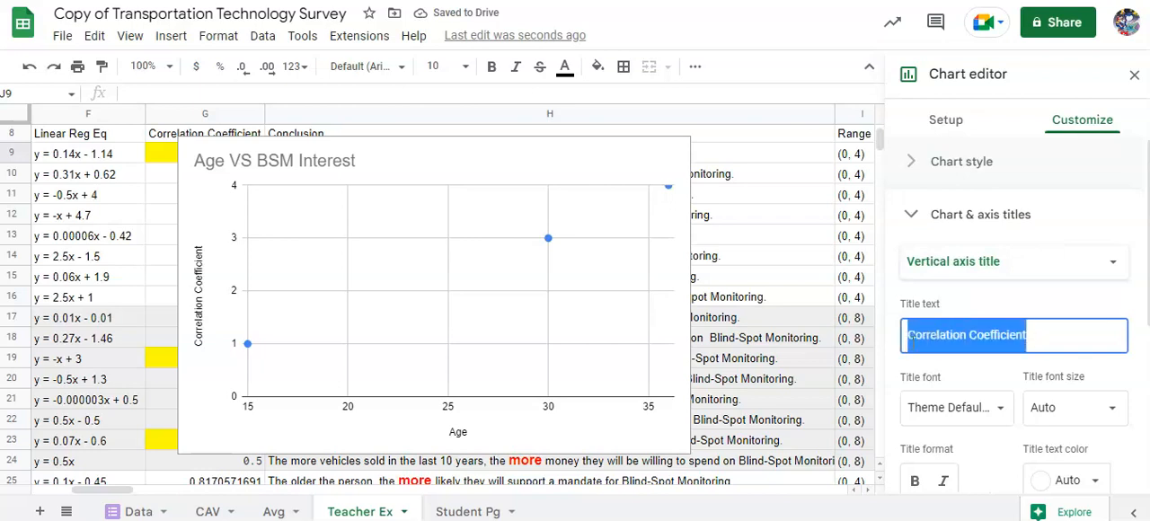
type("BSM Interest Lvl")
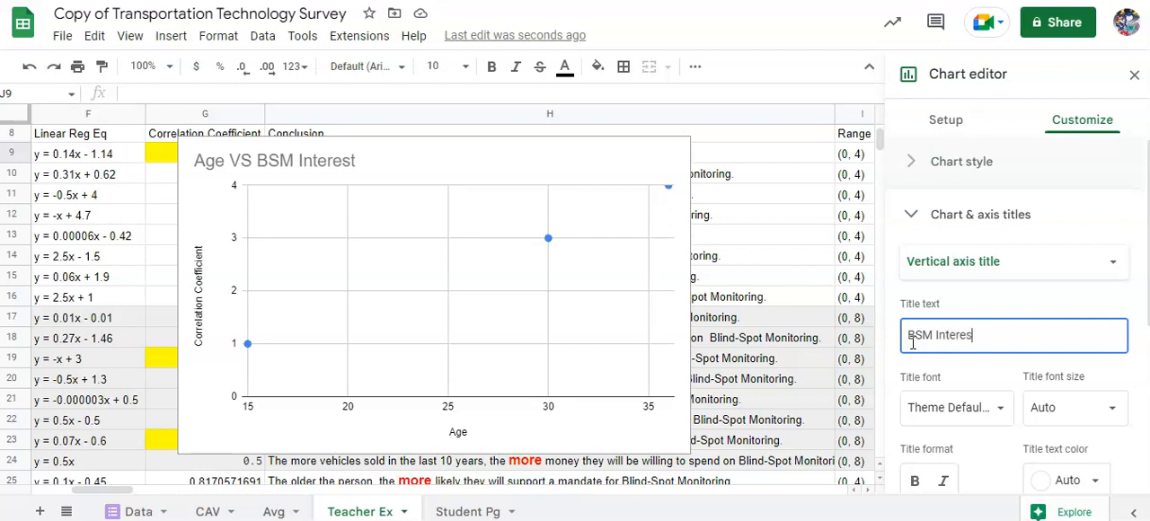
left_click(601, 24)
- Set the chart's horizontal Age axis to a minimum of 0 and a maximum of 85
left_click(447, 413)
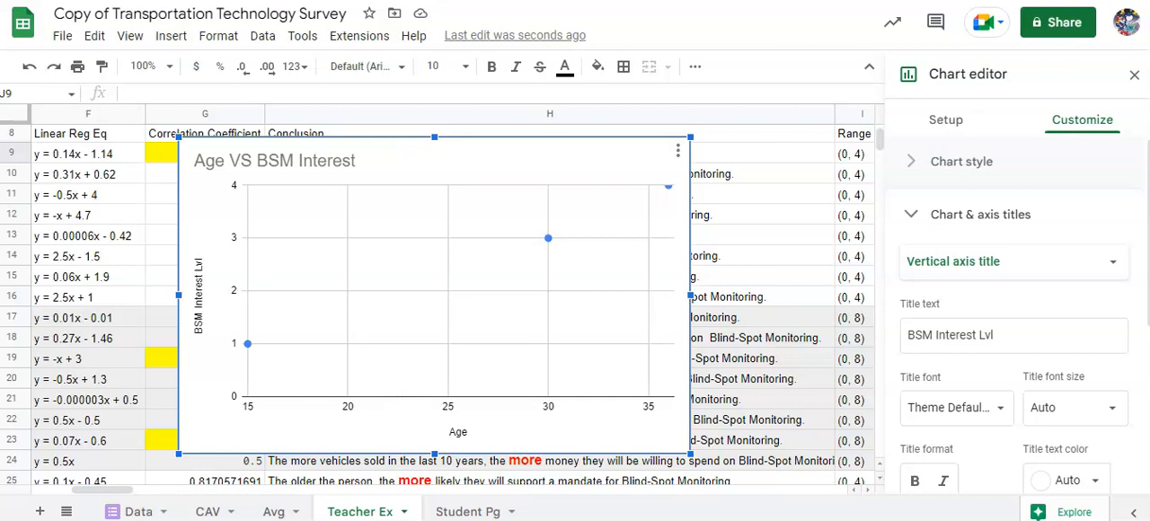
left_click(347, 392)
left_click(351, 405)
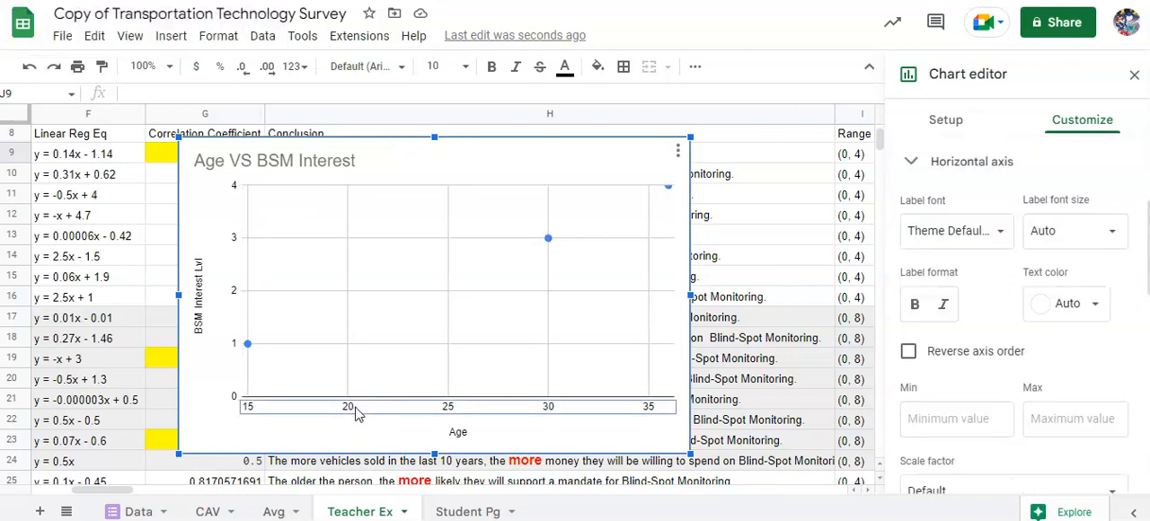
left_click(958, 432)
type("0")
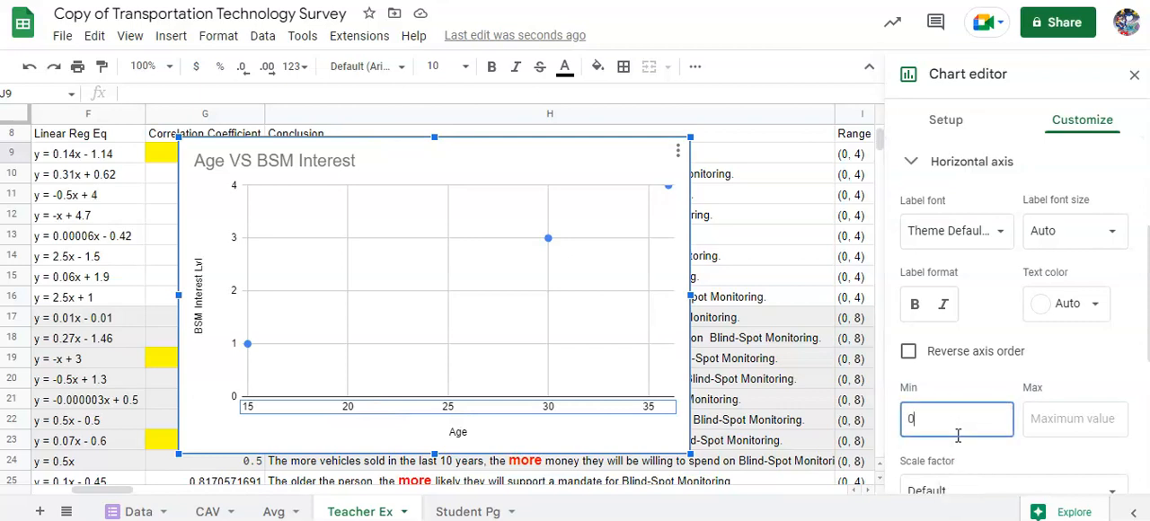
left_click(1055, 433)
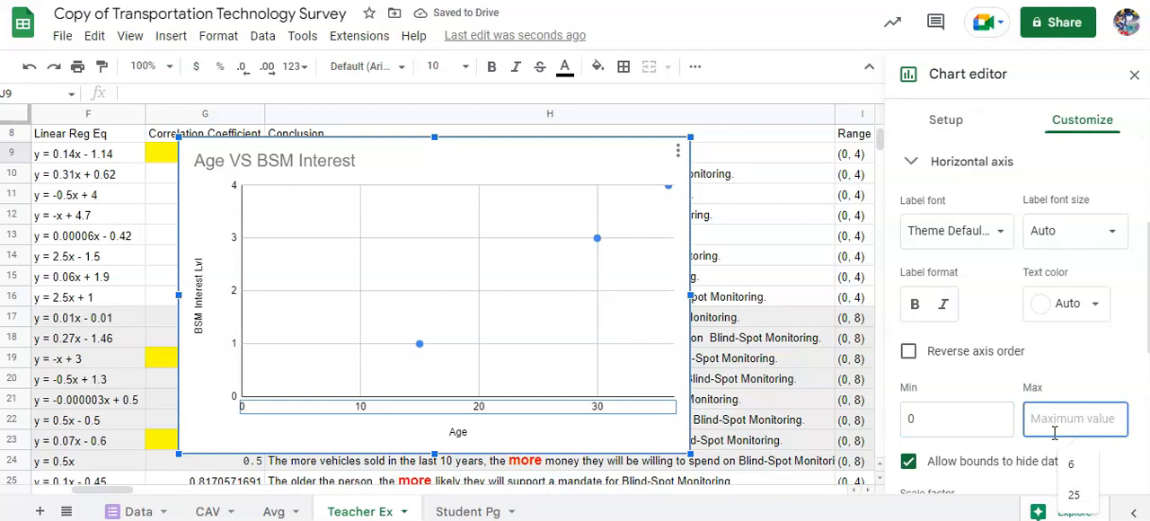
type("85")
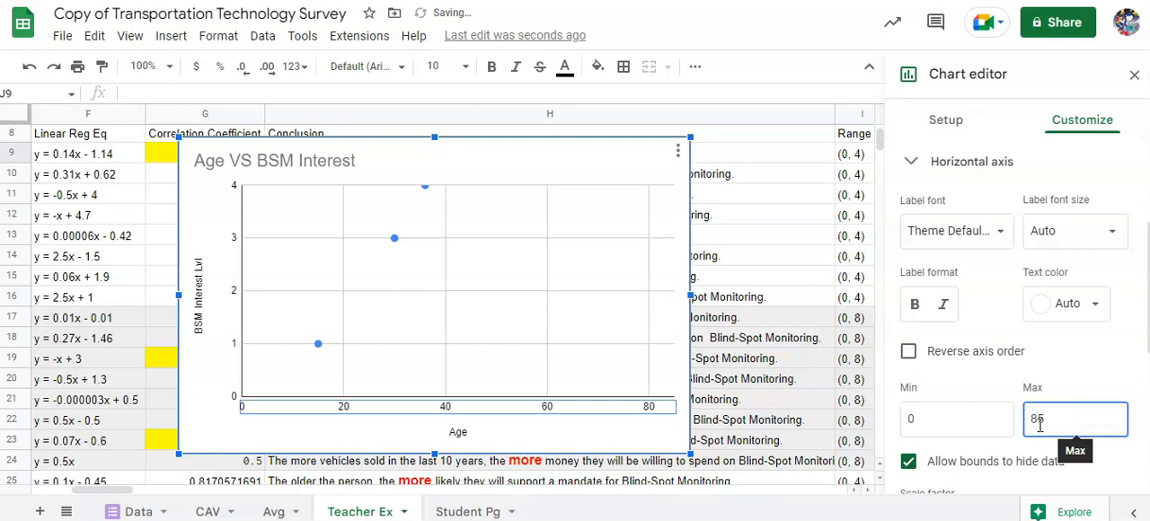
- Set the chart's vertical BSM Interest Lvl axis to a minimum of 0 and a maximum of 4
left_click(228, 334)
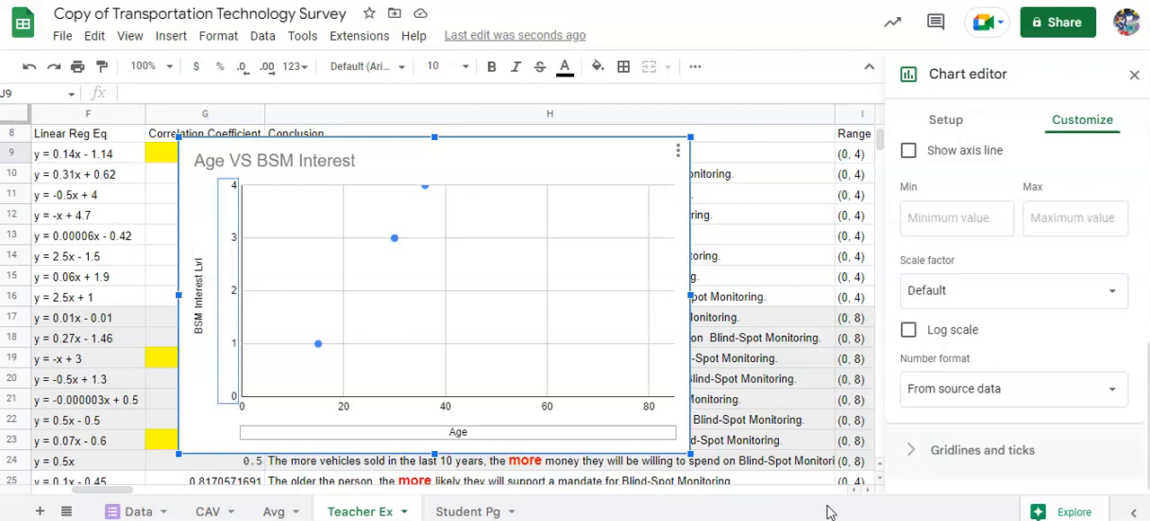
left_click(954, 220)
type("0")
left_click(1064, 219)
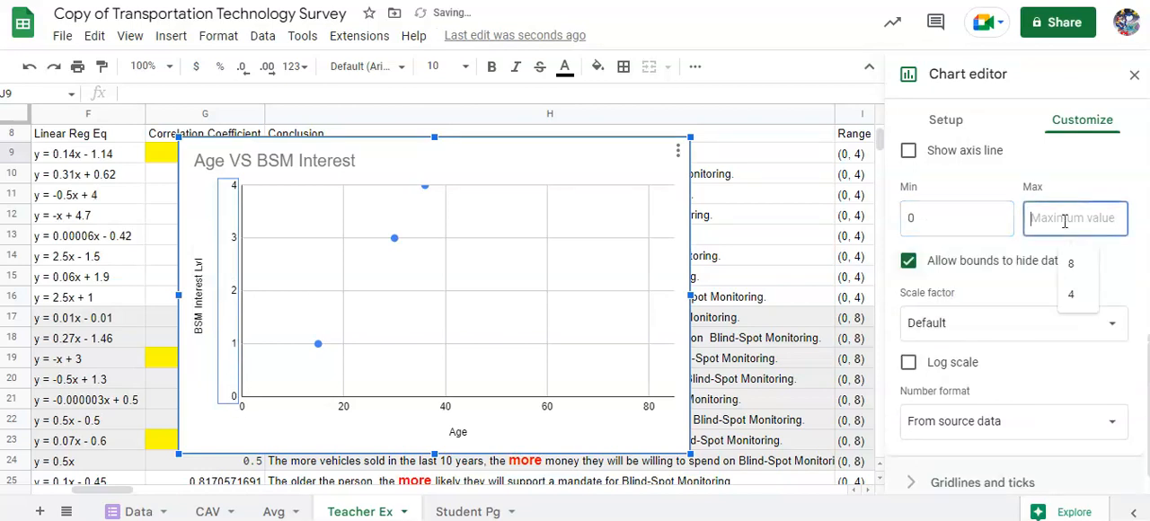
type("4")
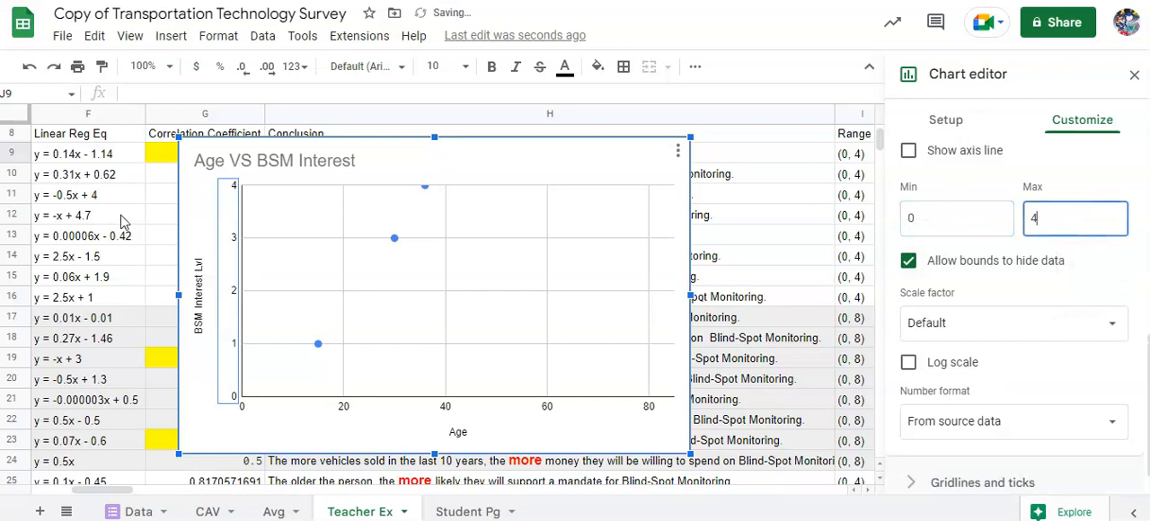
- Shrink the Age VS BSM Interest chart and place it under the Graphs heading from cell J9, clear of the two WTP charts below
left_click_drag(179, 453, 410, 334)
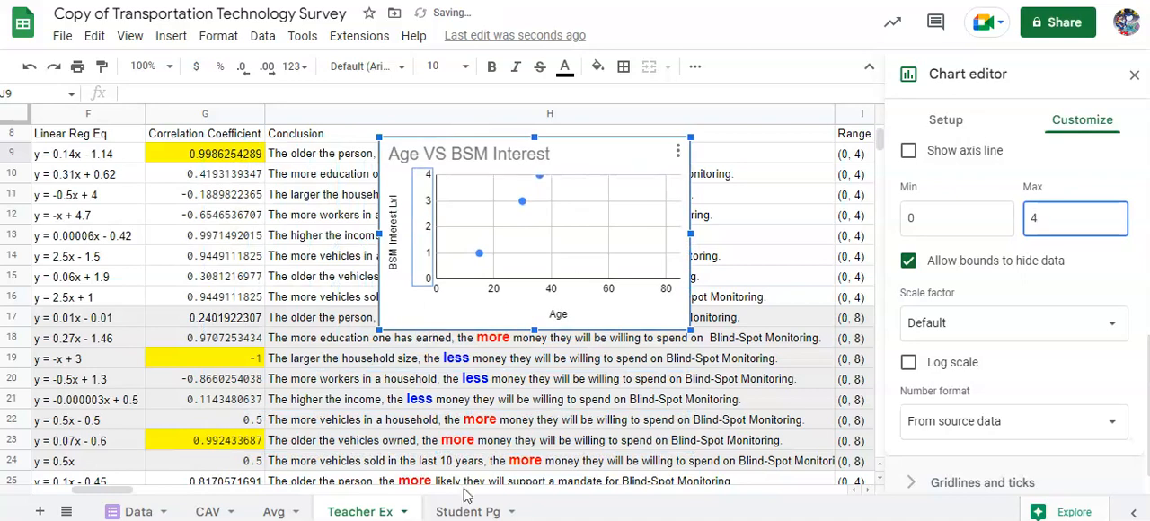
left_click_drag(118, 490, 146, 490)
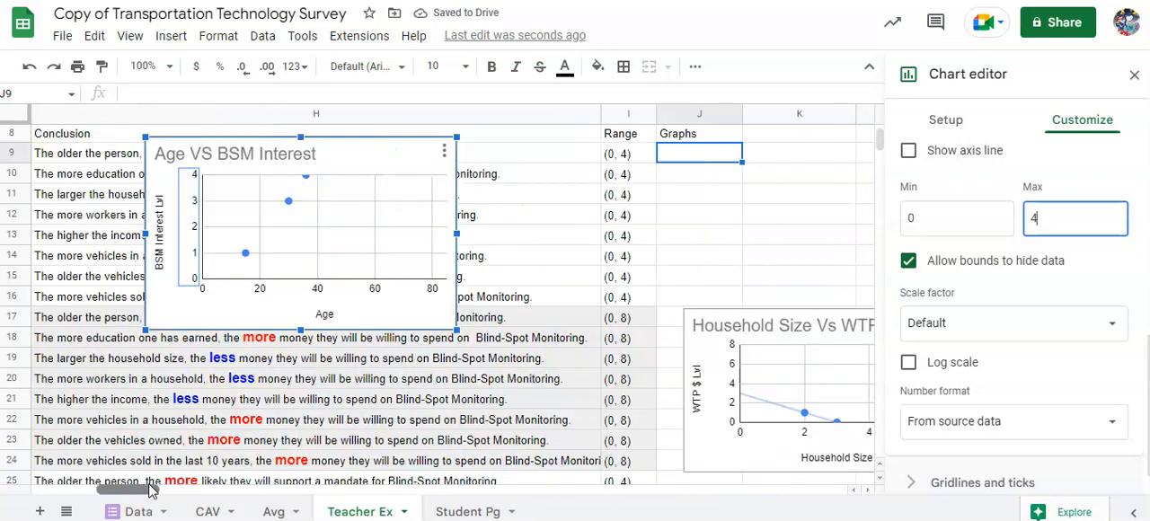
left_click_drag(311, 216, 877, 218)
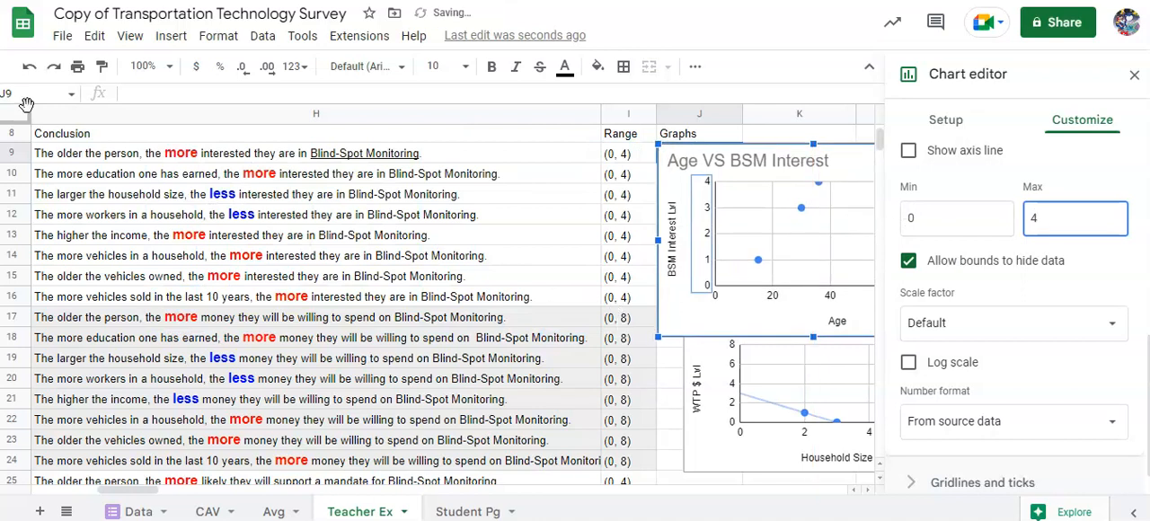
left_click_drag(129, 490, 162, 490)
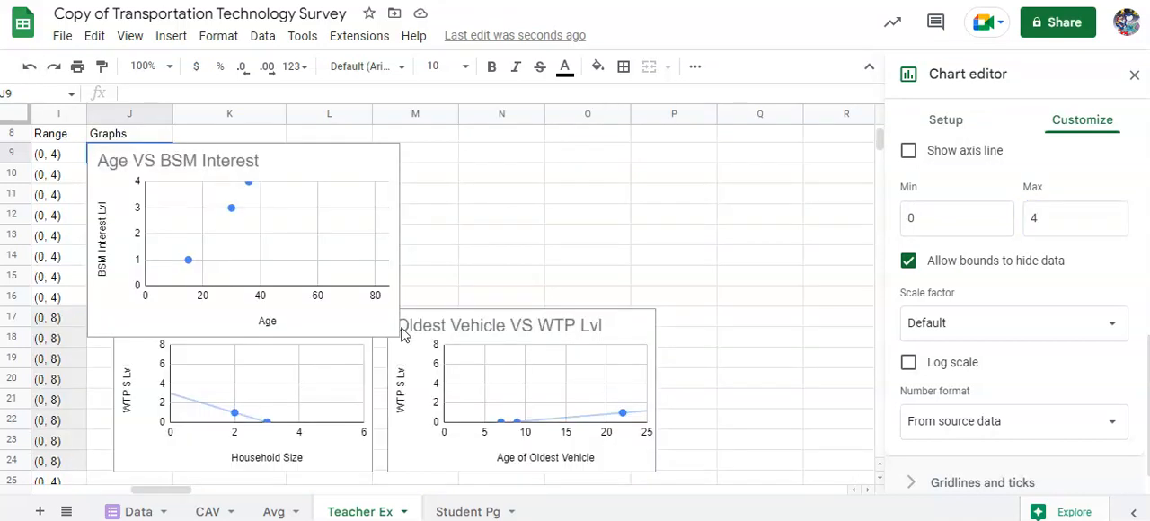
left_click(363, 282)
left_click_drag(399, 336, 344, 223)
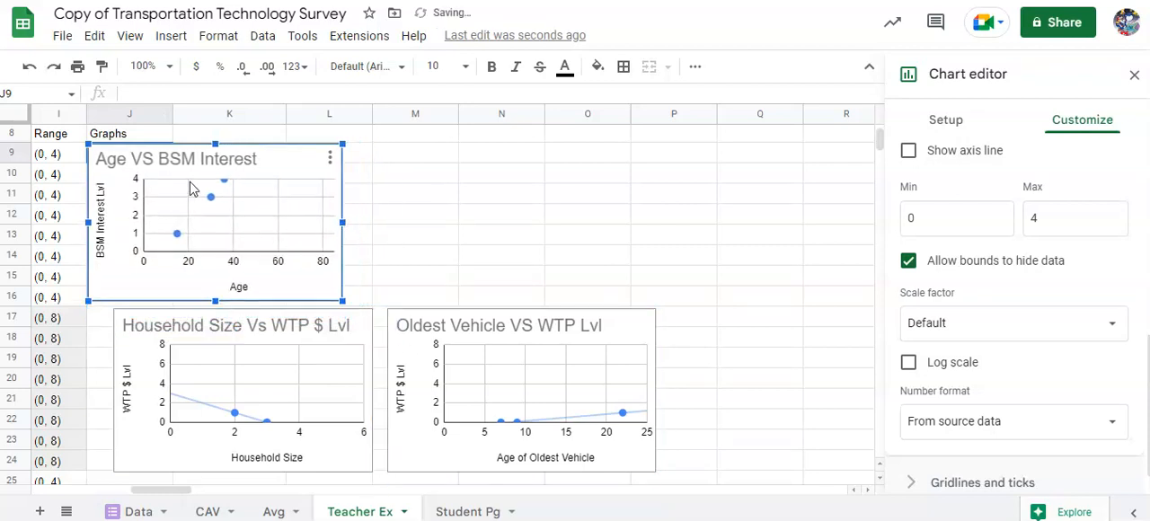
left_click(357, 201)
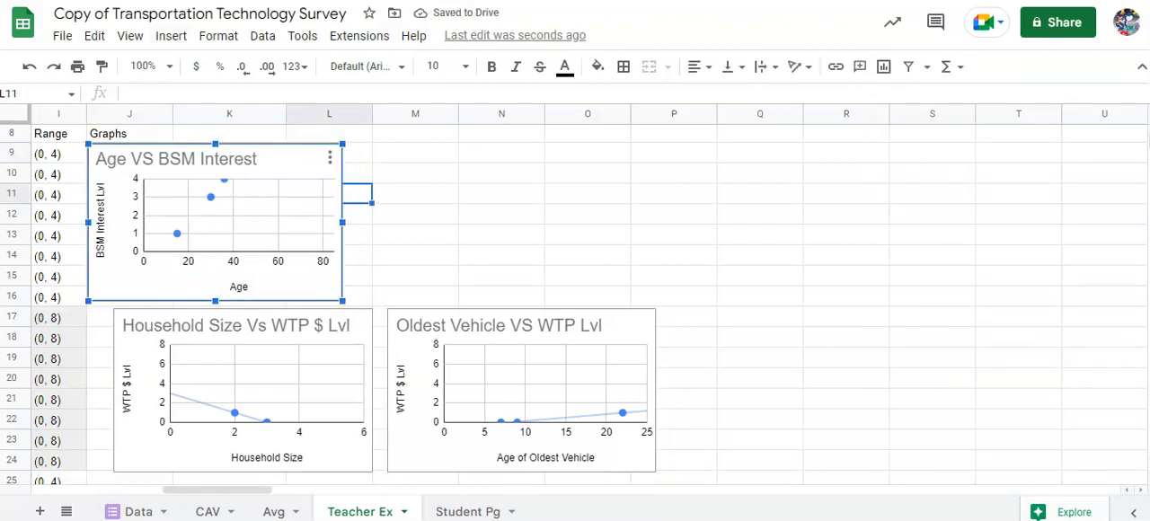
- Add a linear trendline to the data series of the Age VS BSM Interest chart
double_click(176, 159)
scroll(1037, 232, "up", 1)
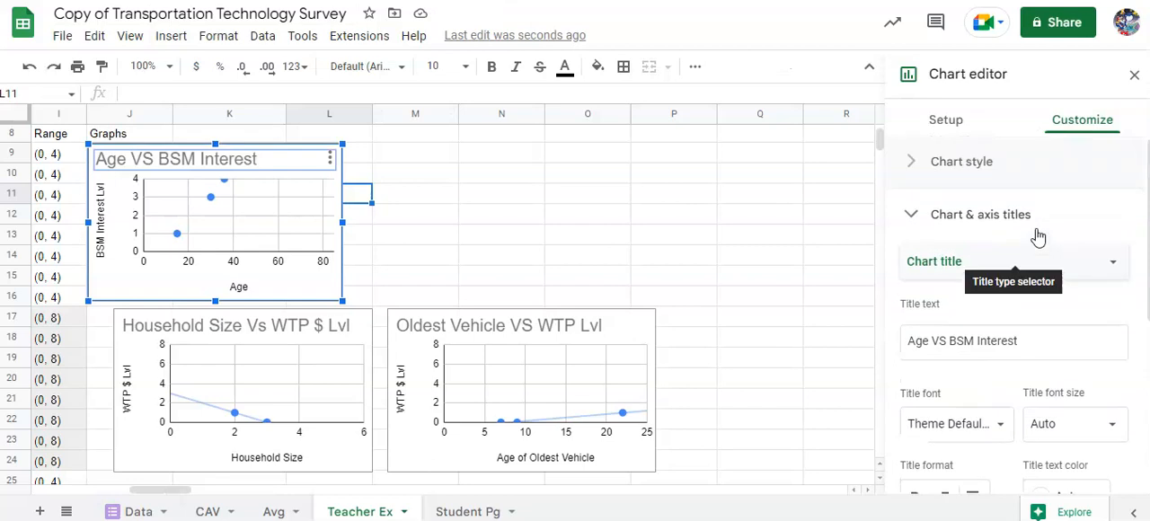
scroll(1037, 237, "down", 3)
left_click(942, 240)
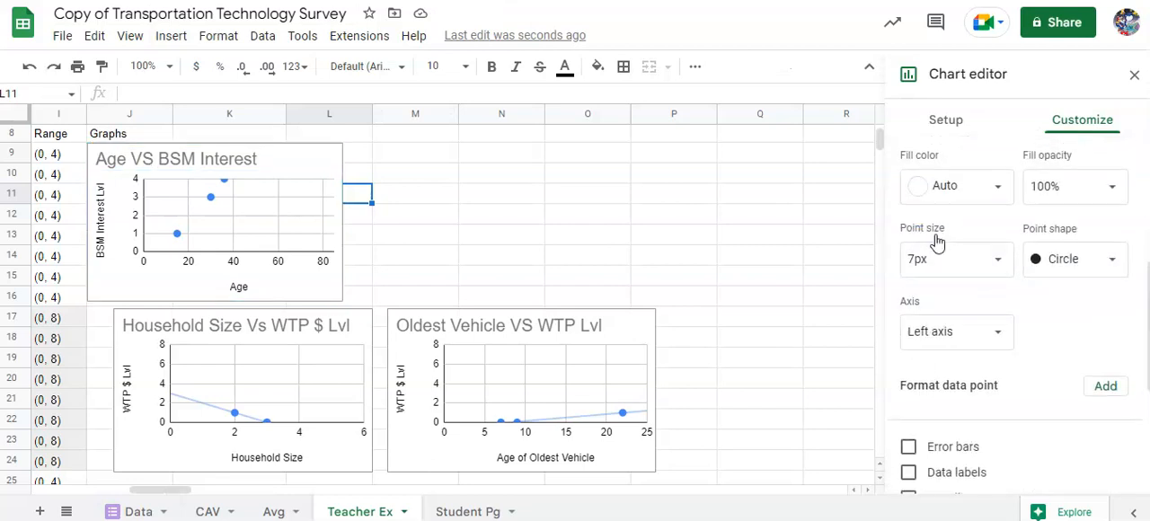
scroll(970, 268, "down", 3)
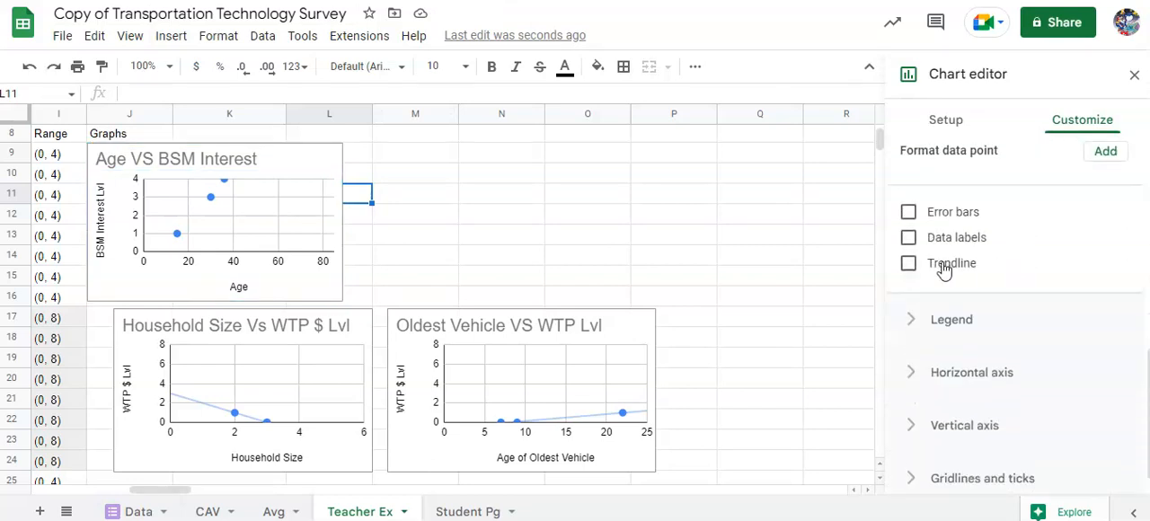
left_click(944, 268)
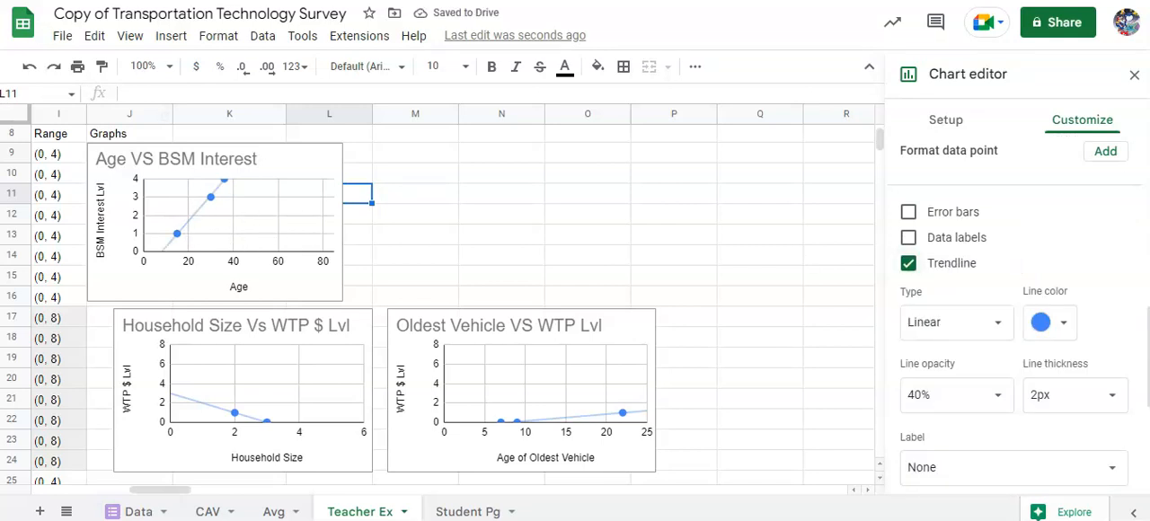
- Review the Student Pg sheet's blank template, from the variable name and regression columns across to the conclusions, ranges and graphs
left_click(465, 511)
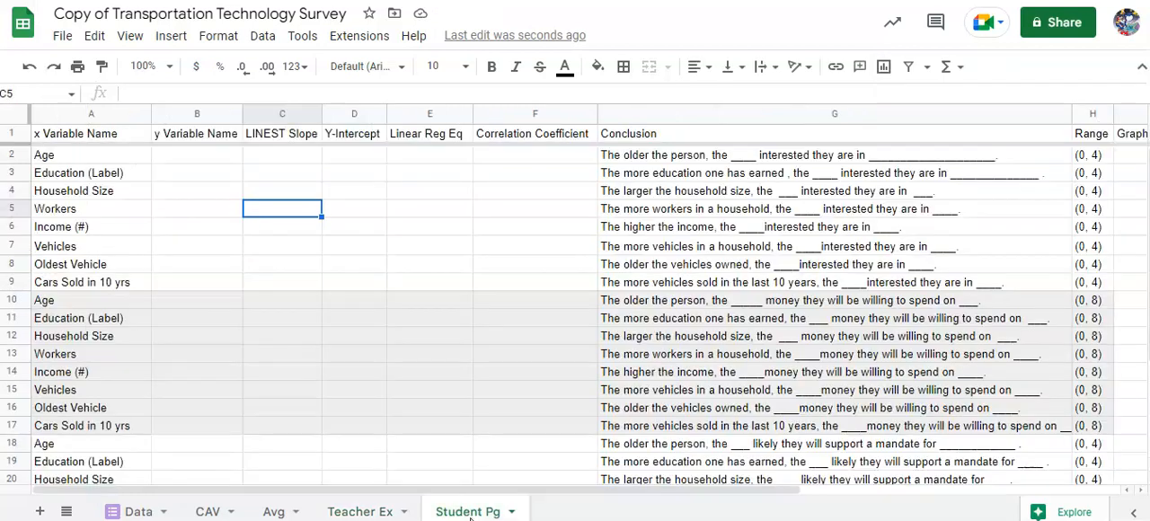
left_click(176, 155)
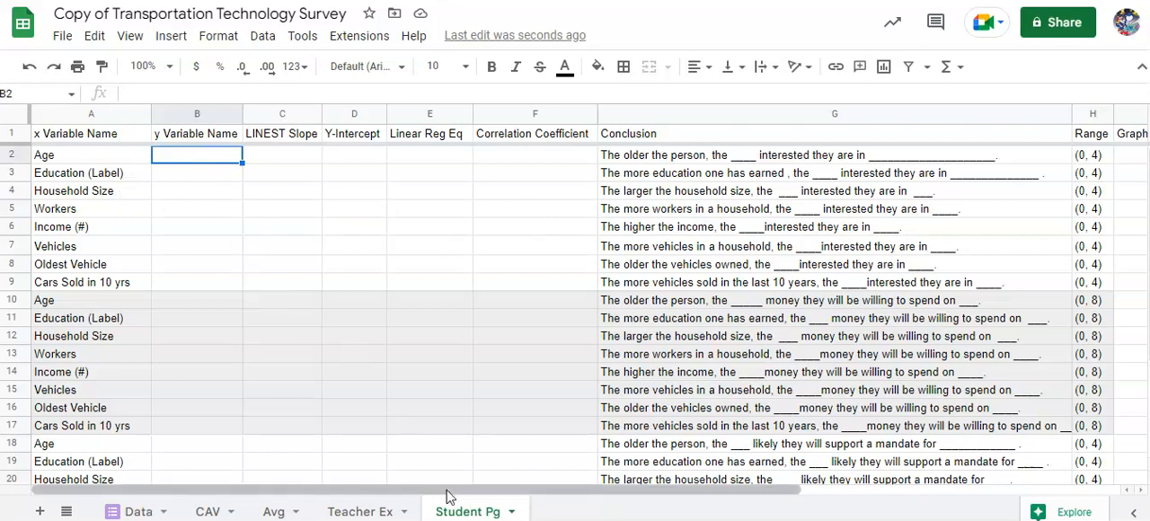
scroll(185, 256, "down", 3)
scroll(190, 258, "up", 3)
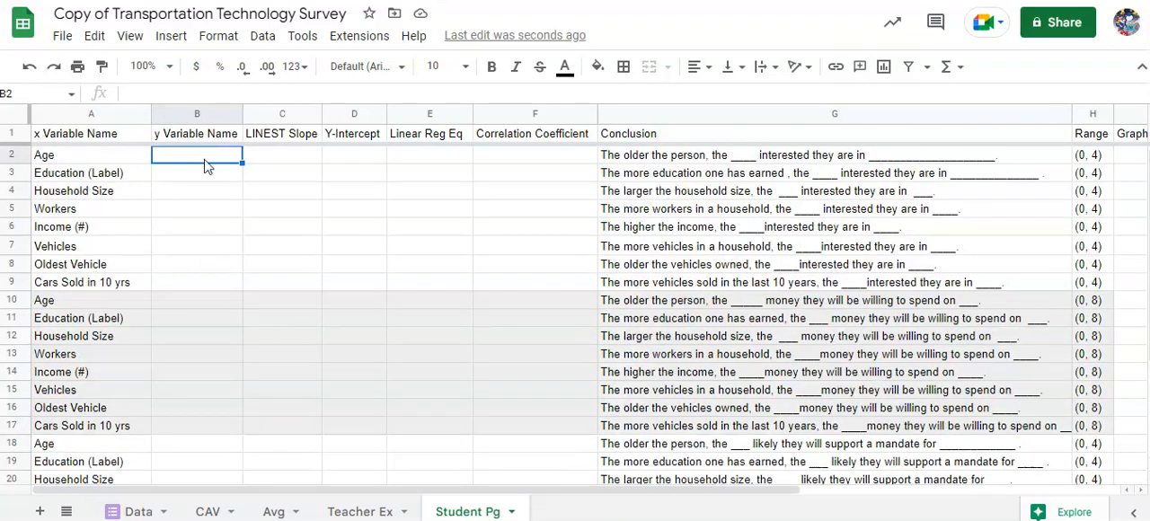
left_click_drag(393, 495, 314, 506)
left_click(657, 161)
key("Right")
key("Right")
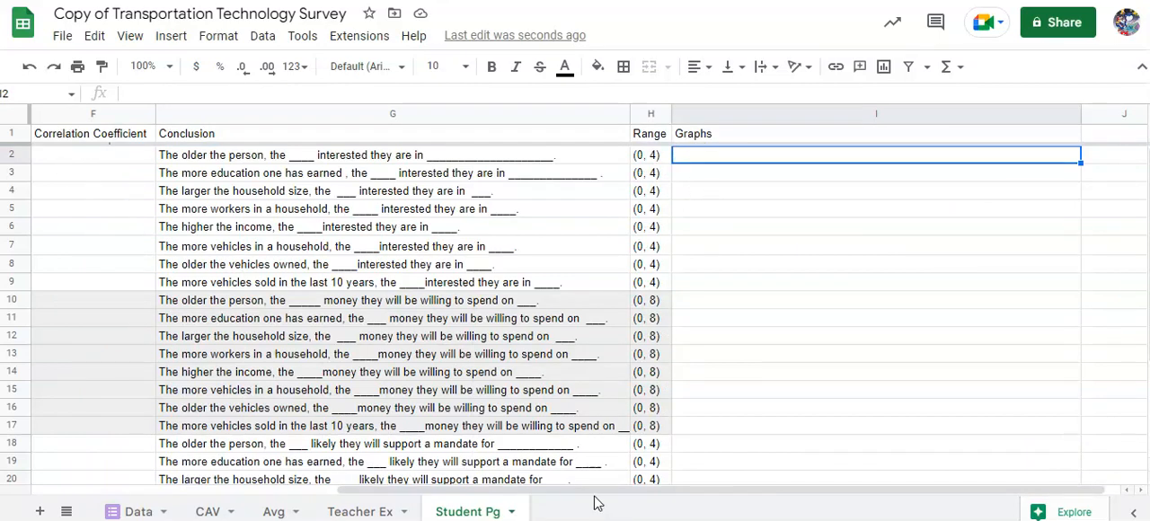
left_click_drag(593, 499, 297, 496)
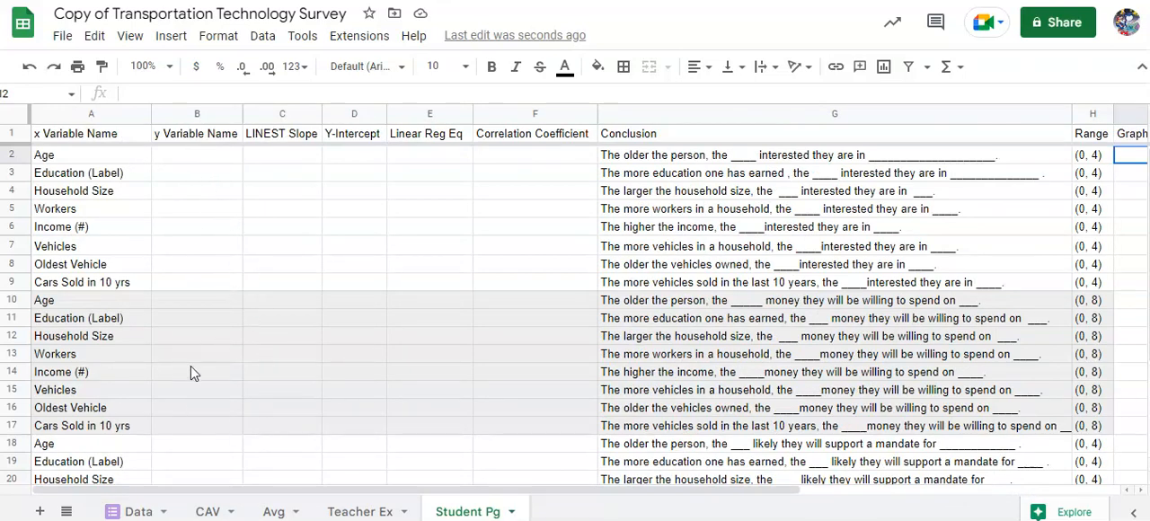
scroll(193, 372, "down", 2)
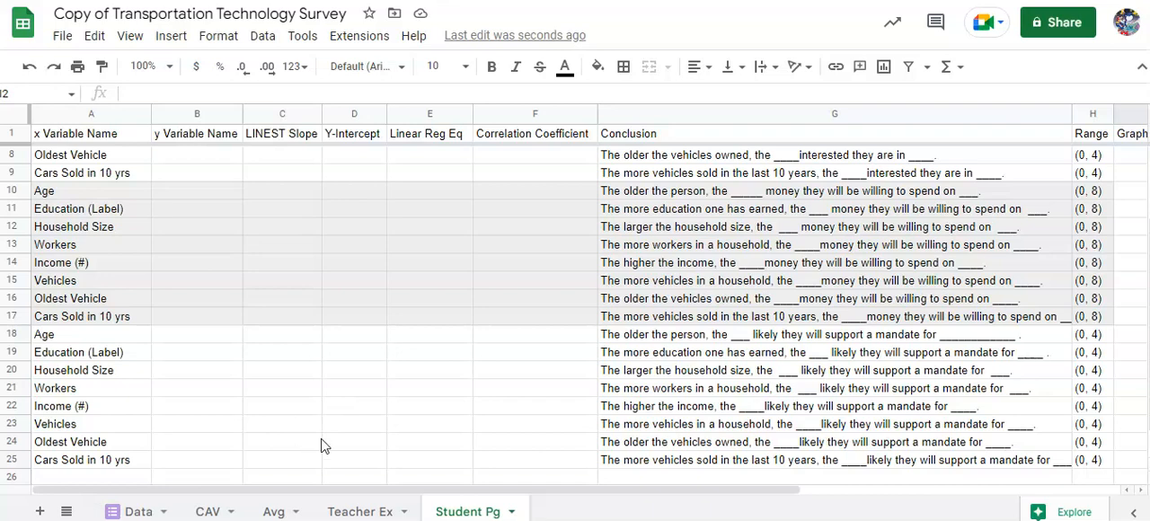
scroll(564, 332, "up", 2)
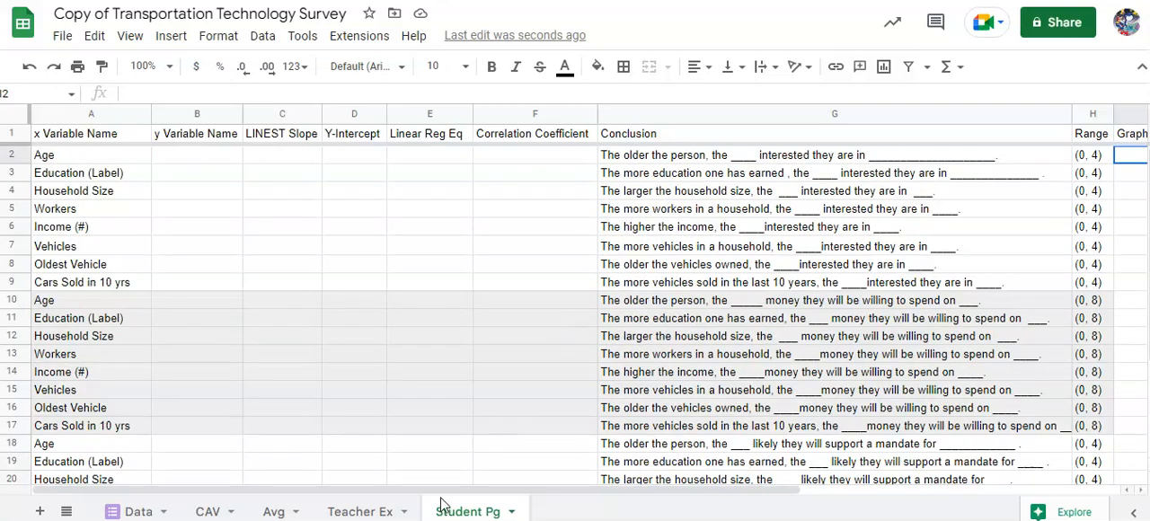
left_click_drag(440, 494, 531, 496)
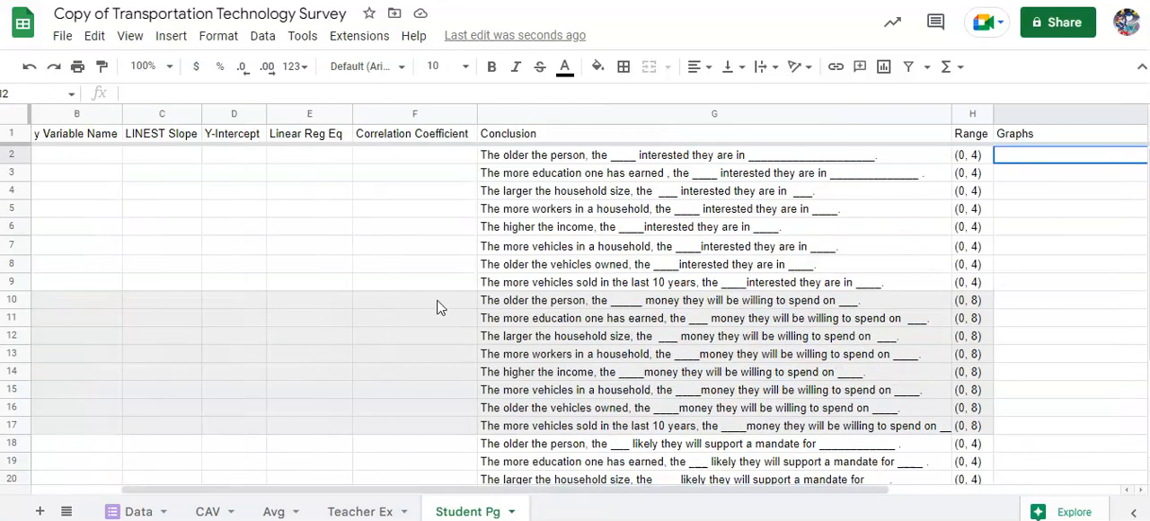